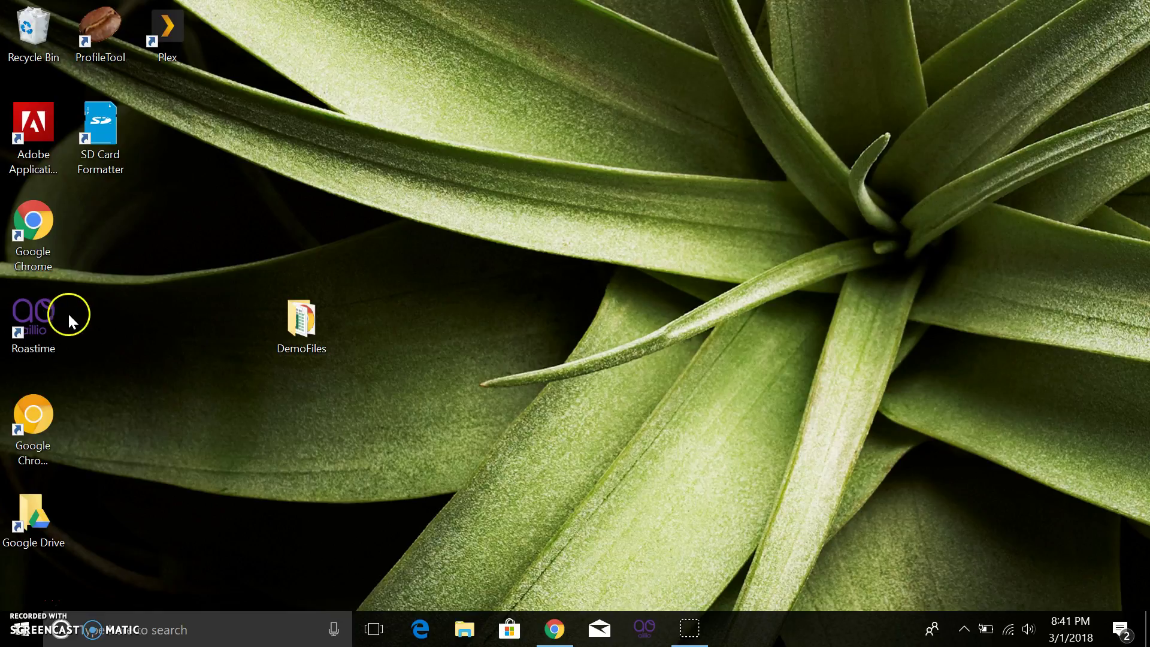
Step: Launch Roastime from the desktop and maximize its window
{"action": "left_click", "coordinate": [53, 322]}
{"action": "double_click", "coordinate": [47, 335]}
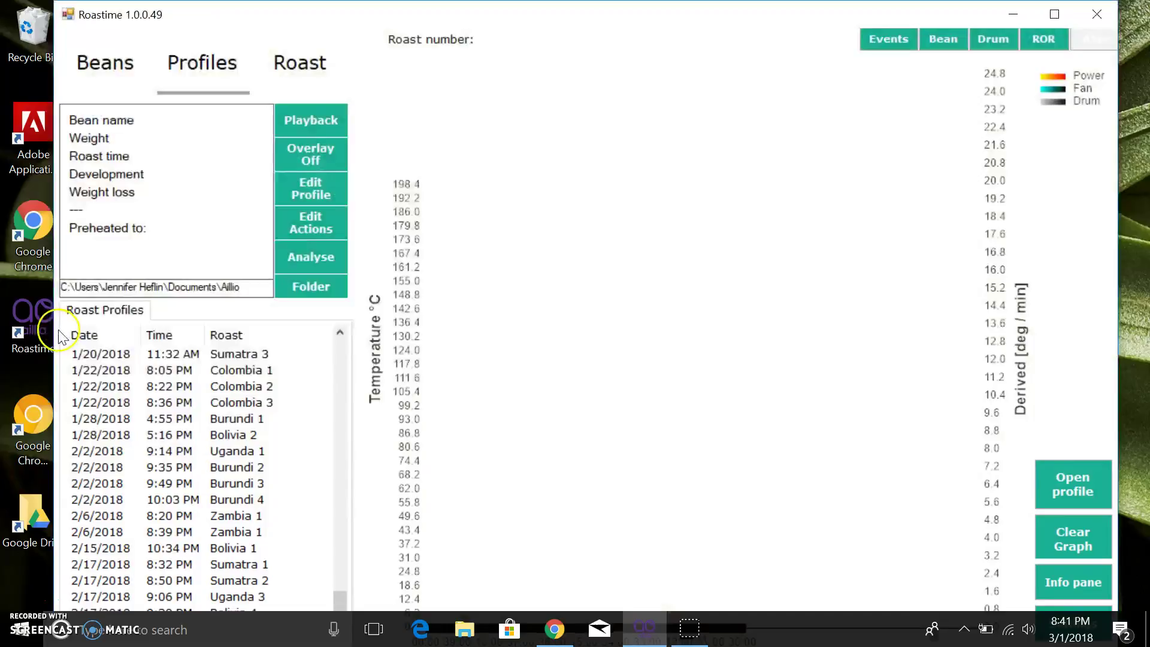
{"action": "left_click", "coordinate": [175, 55]}
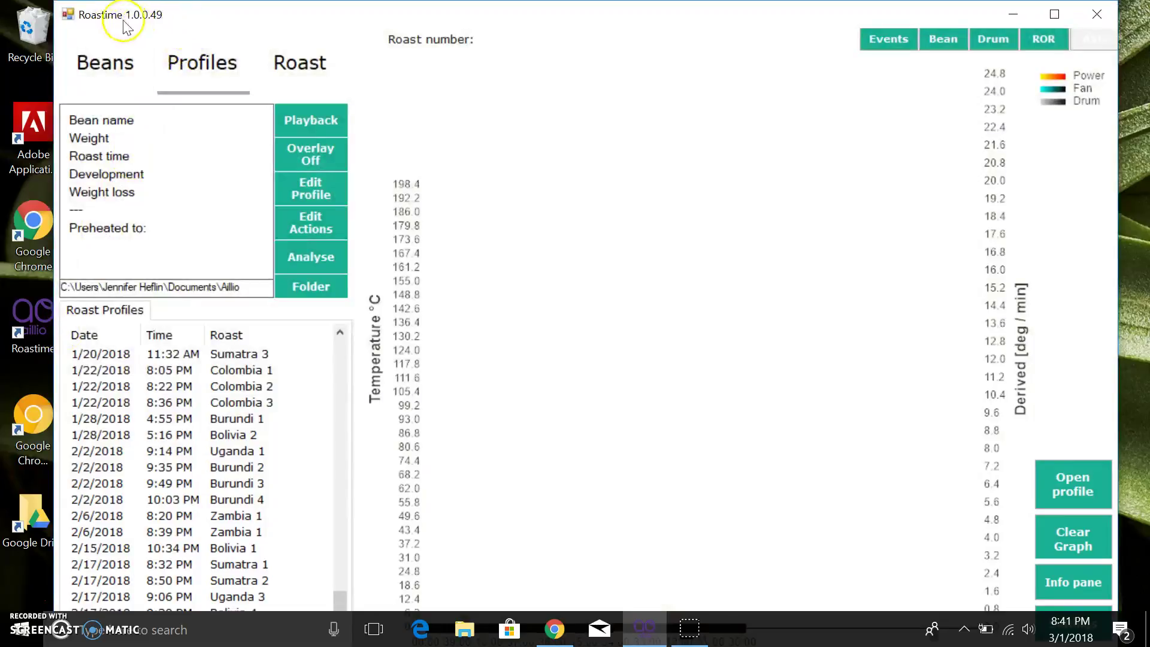
{"action": "double_click", "coordinate": [196, 22]}
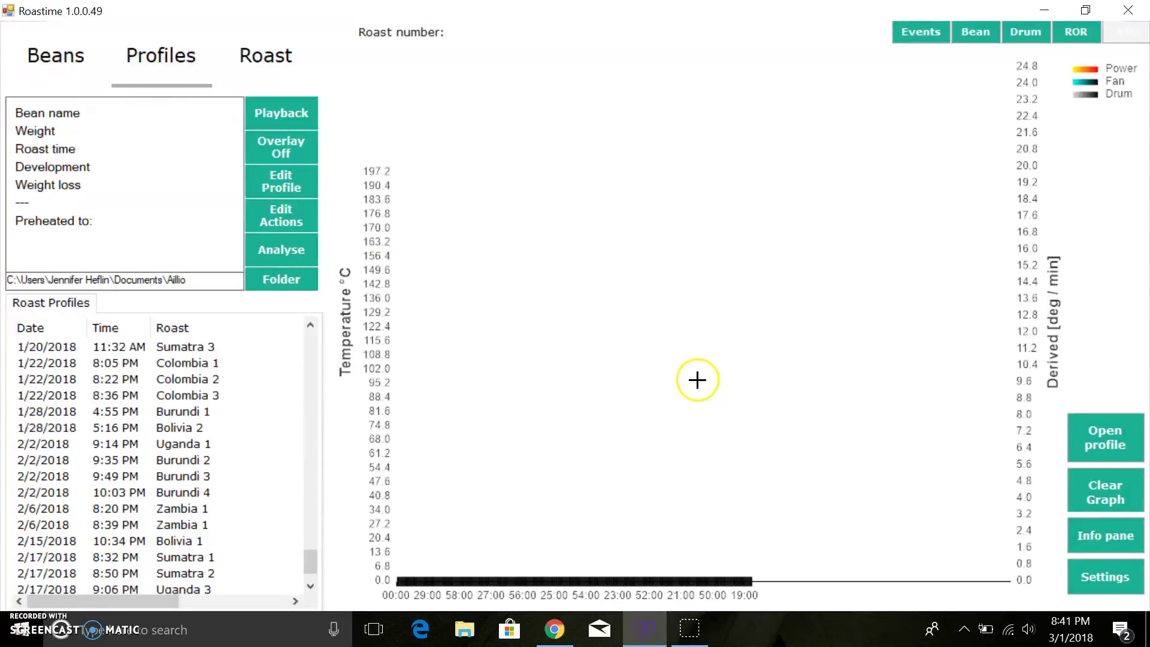
Step: Open the settings and review the units, roast profiles file location and graph visuals pages
{"action": "left_click", "coordinate": [1102, 581]}
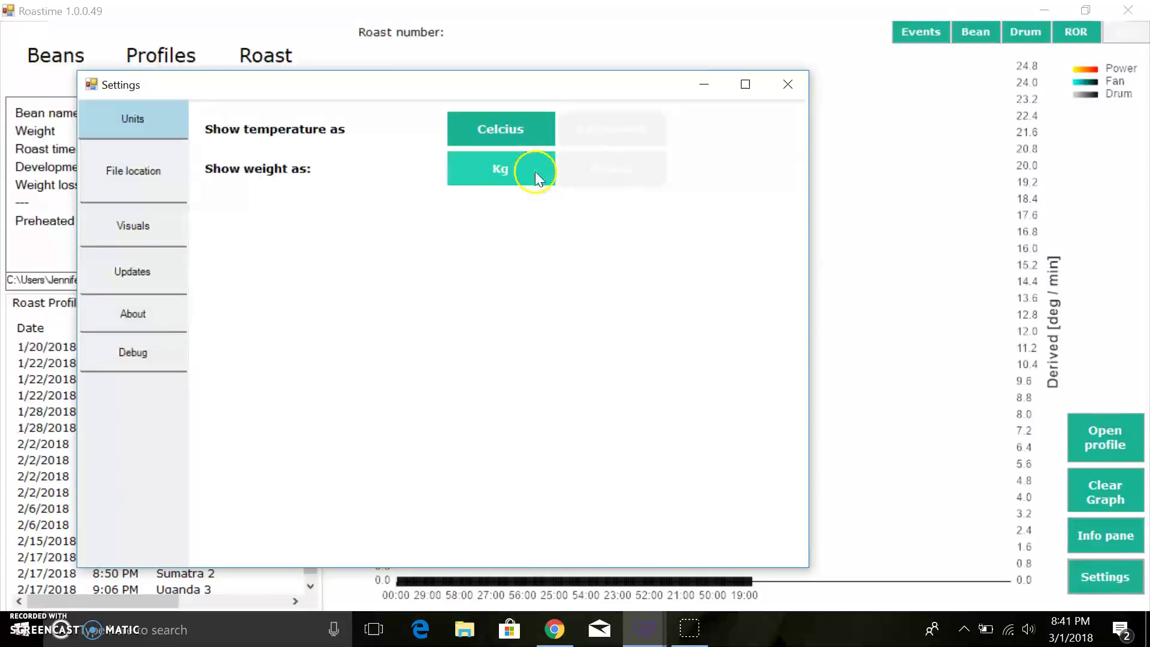
{"action": "left_click", "coordinate": [145, 171]}
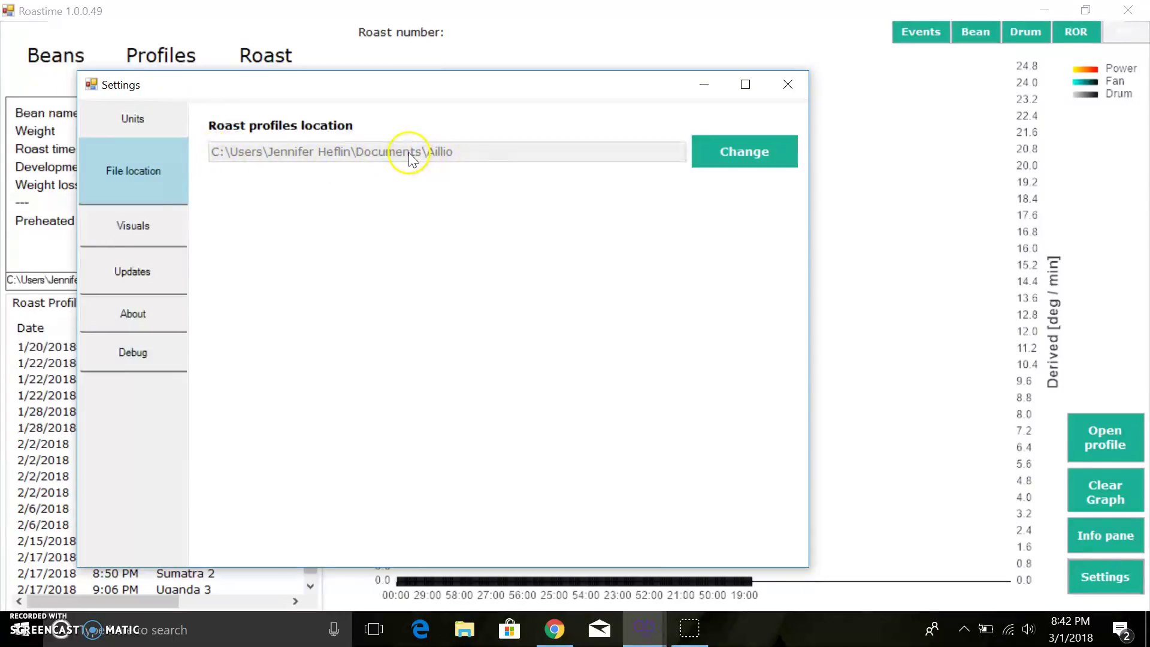
{"action": "left_click", "coordinate": [140, 236]}
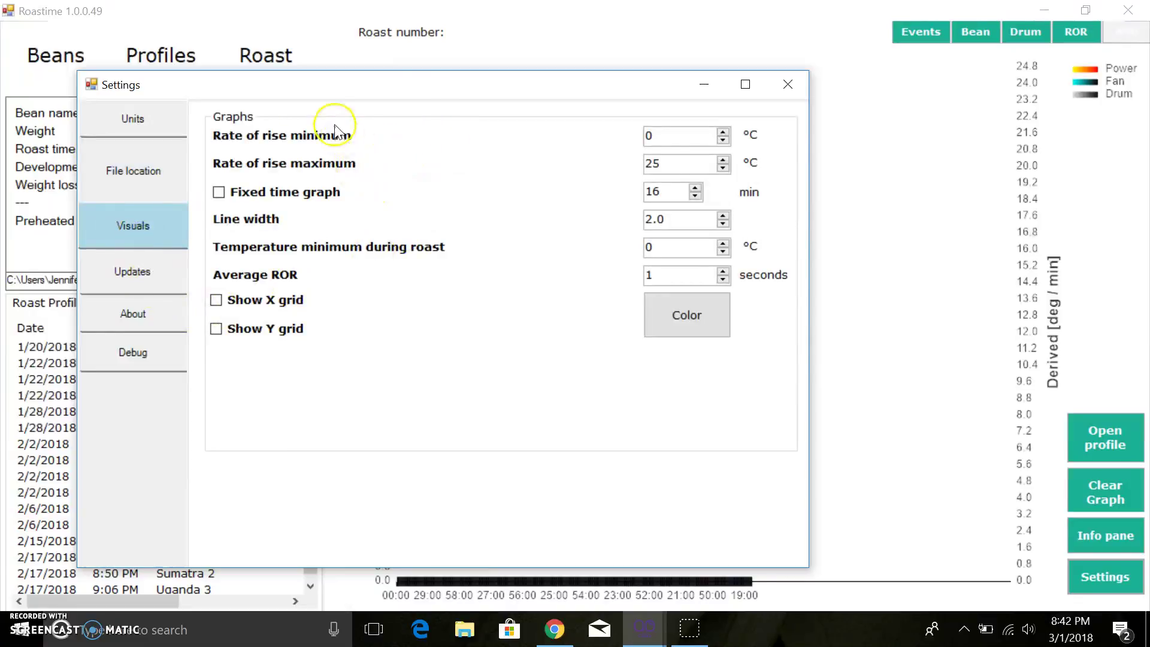
Step: Try the fixed time graph option in the visuals settings and turn it back off
{"action": "left_click", "coordinate": [285, 196]}
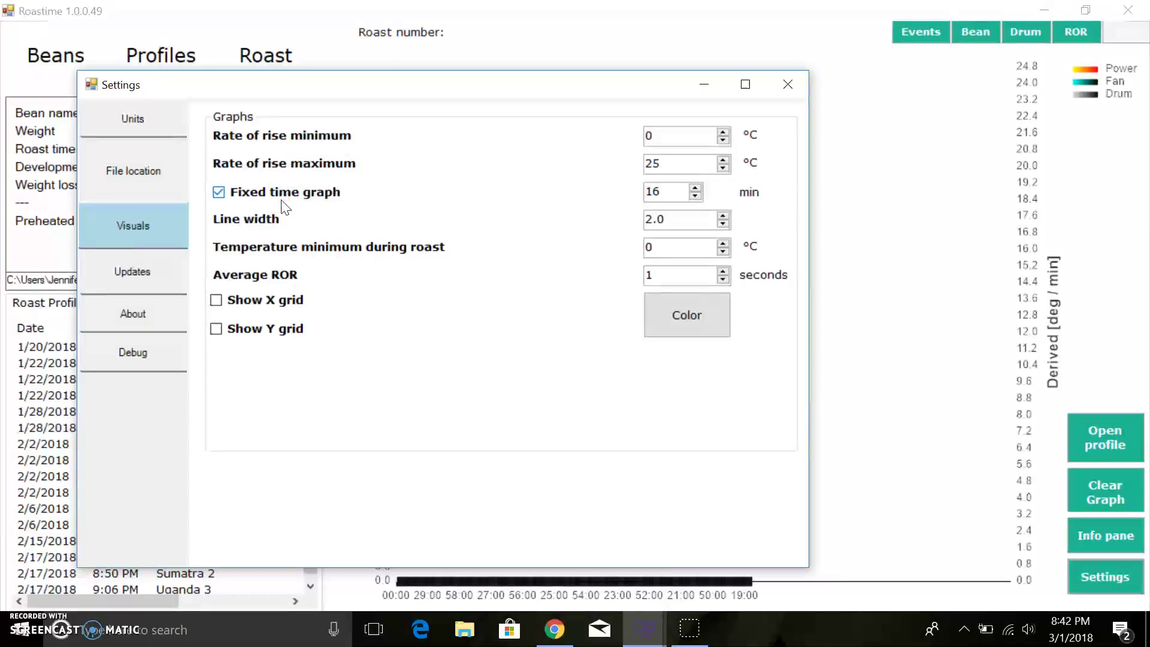
{"action": "left_click_drag", "start_coordinate": [281, 203], "coordinate": [266, 204]}
{"action": "left_click_drag", "start_coordinate": [273, 190], "coordinate": [318, 195]}
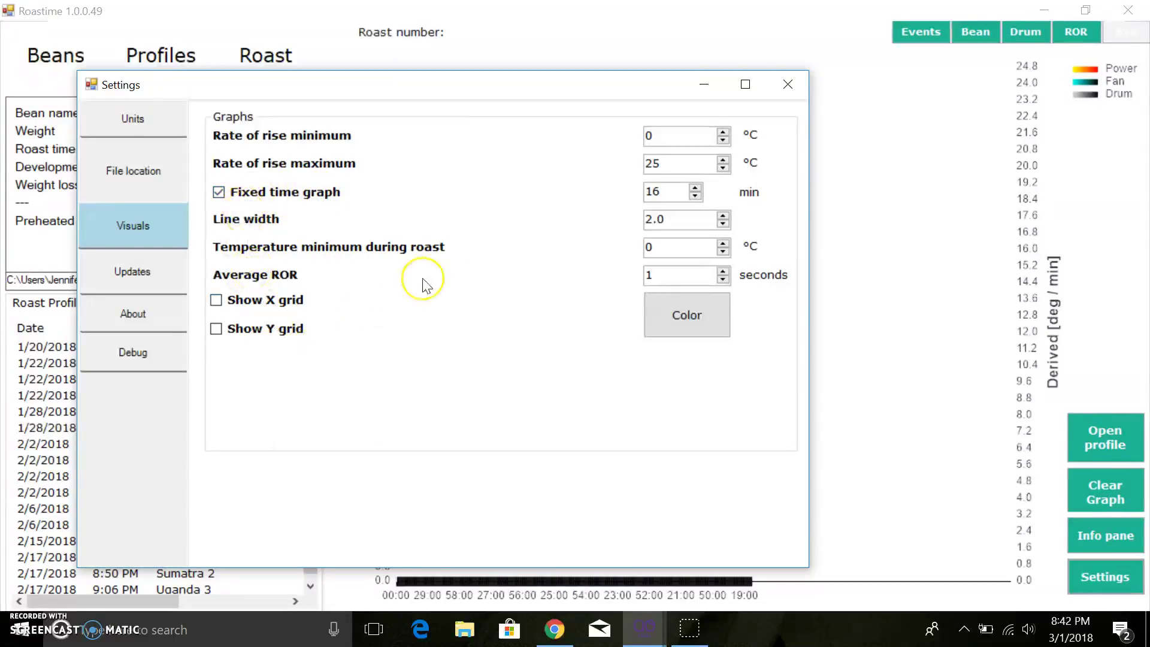
{"action": "left_click", "coordinate": [219, 193]}
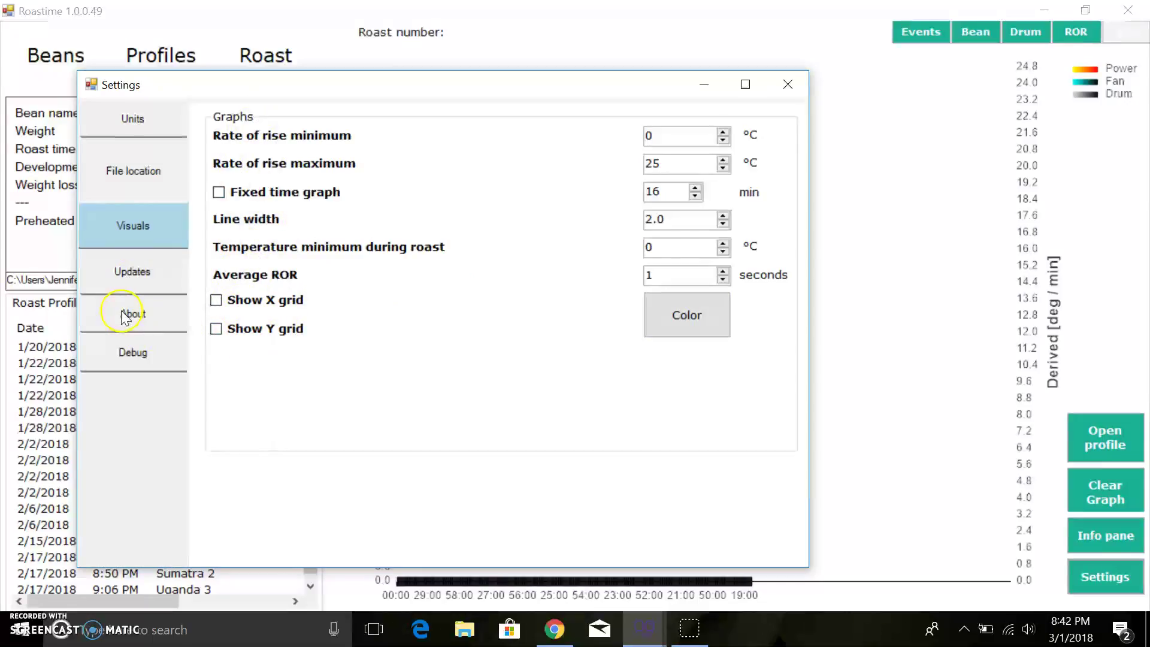
Step: Review the updates, about and debug pages of the settings and close the settings window
{"action": "left_click", "coordinate": [136, 282]}
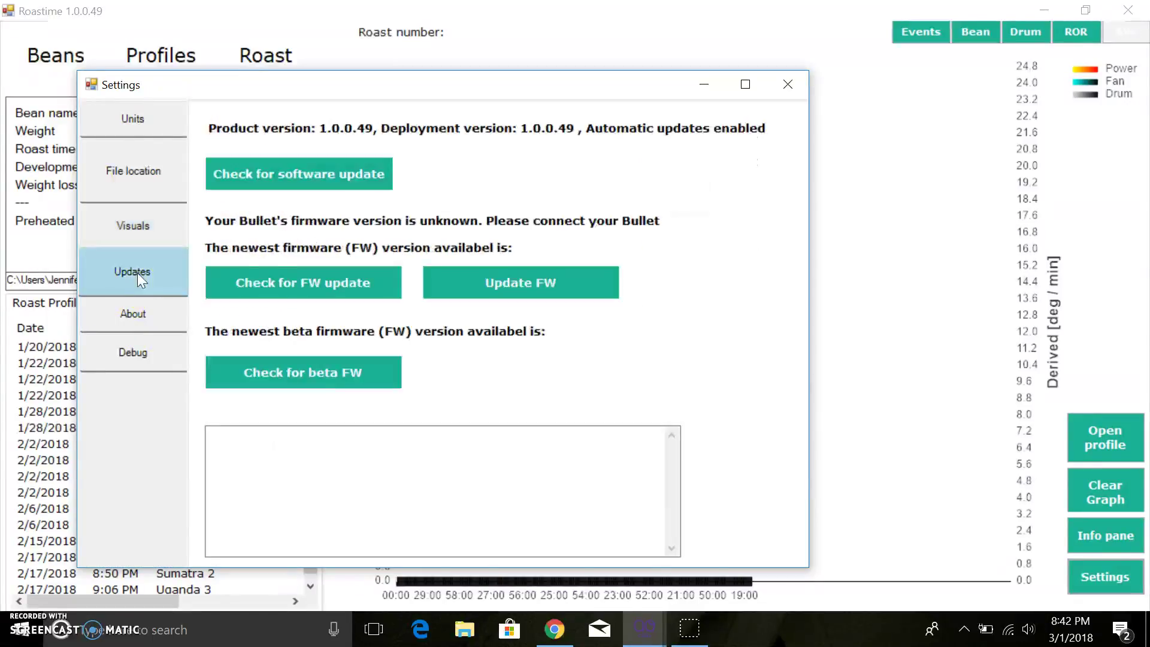
{"action": "left_click", "coordinate": [137, 313]}
{"action": "left_click", "coordinate": [139, 357]}
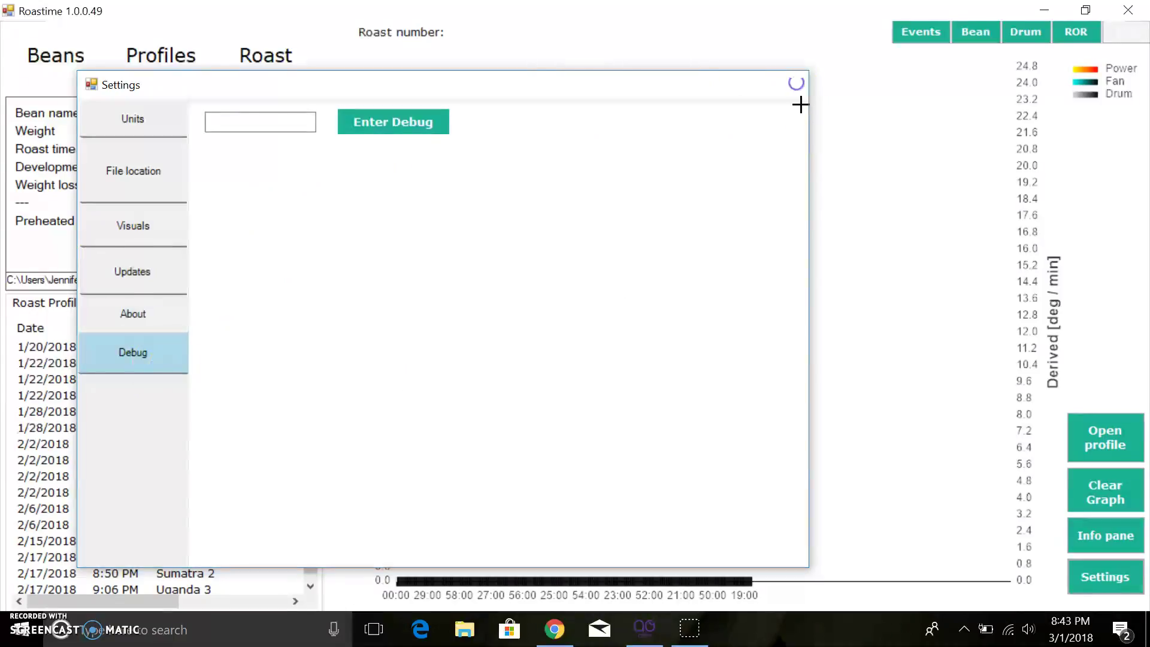
{"action": "left_click", "coordinate": [796, 82]}
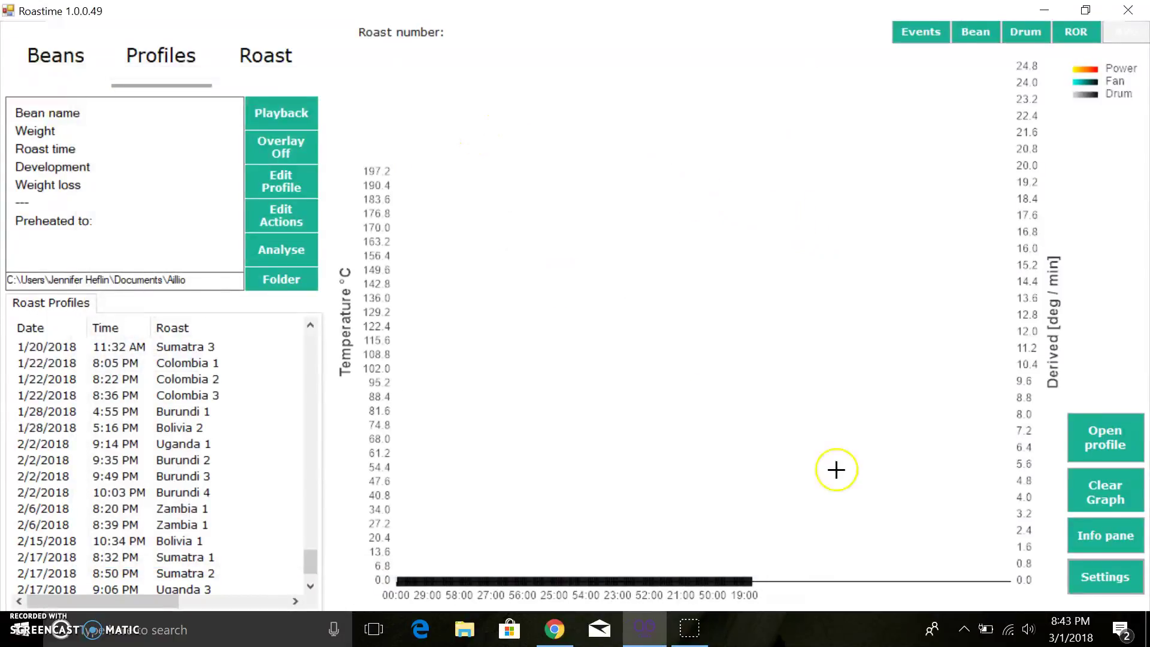
Step: Show the roaster information pane to examine its readings and hide it again
{"action": "left_click", "coordinate": [1106, 546]}
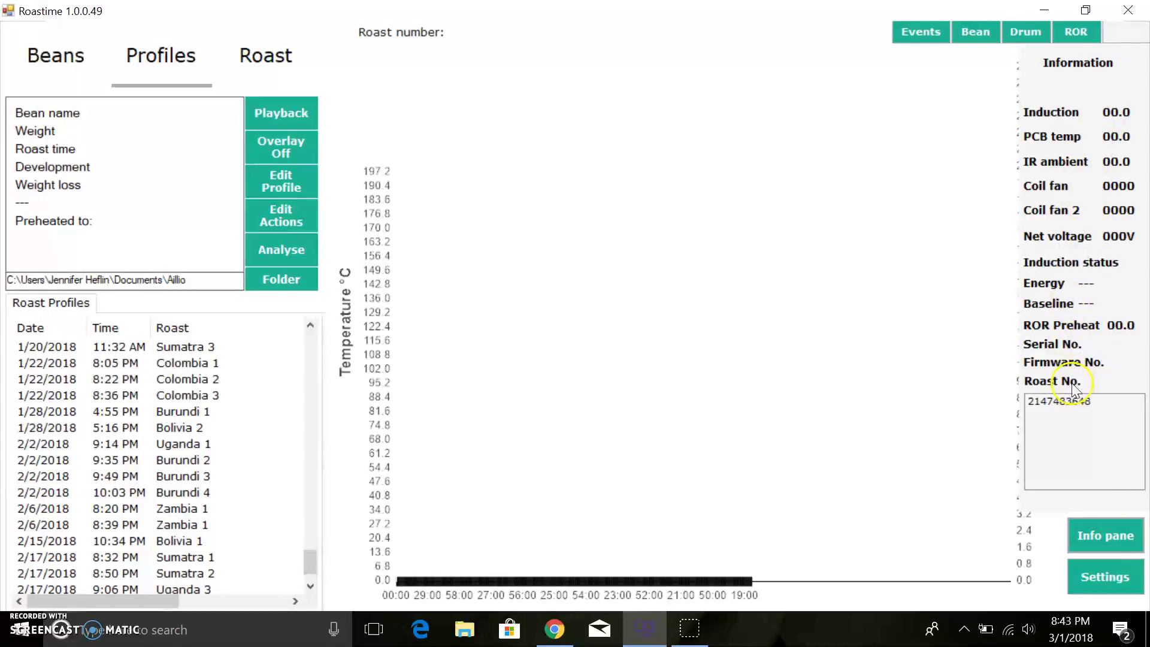
{"action": "left_click", "coordinate": [1091, 537]}
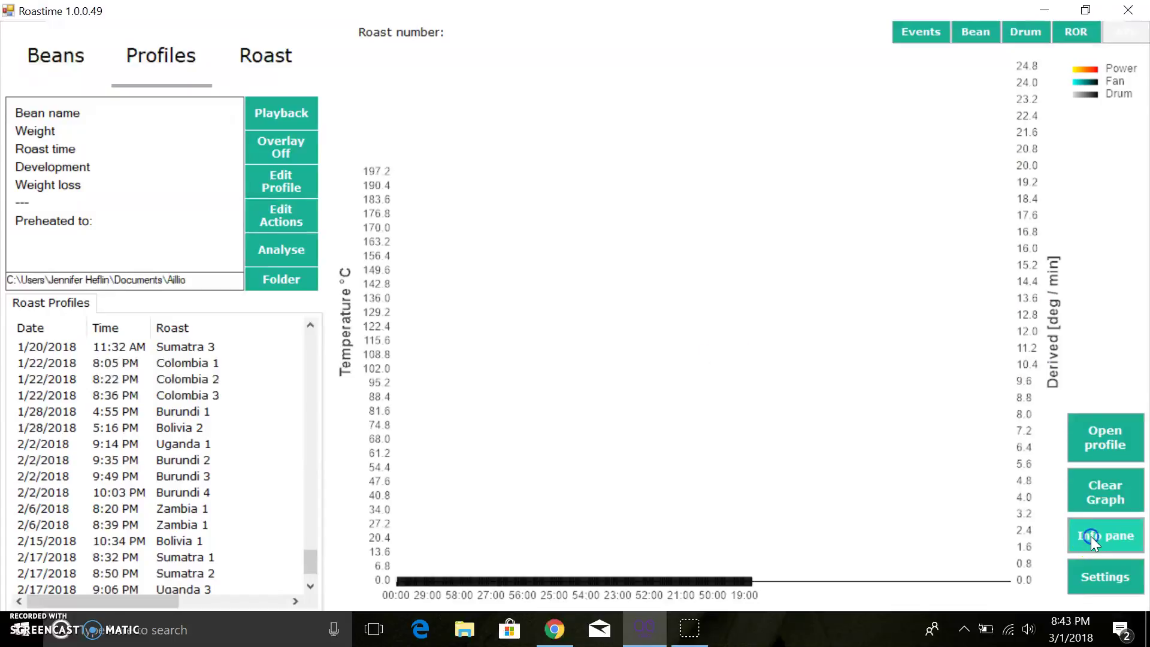
{"action": "left_click", "coordinate": [1092, 537]}
{"action": "left_click", "coordinate": [1092, 537]}
Step: Display the Bolivia 2 and Uganda 1 roast profiles and clear the graph
{"action": "left_click", "coordinate": [1104, 482]}
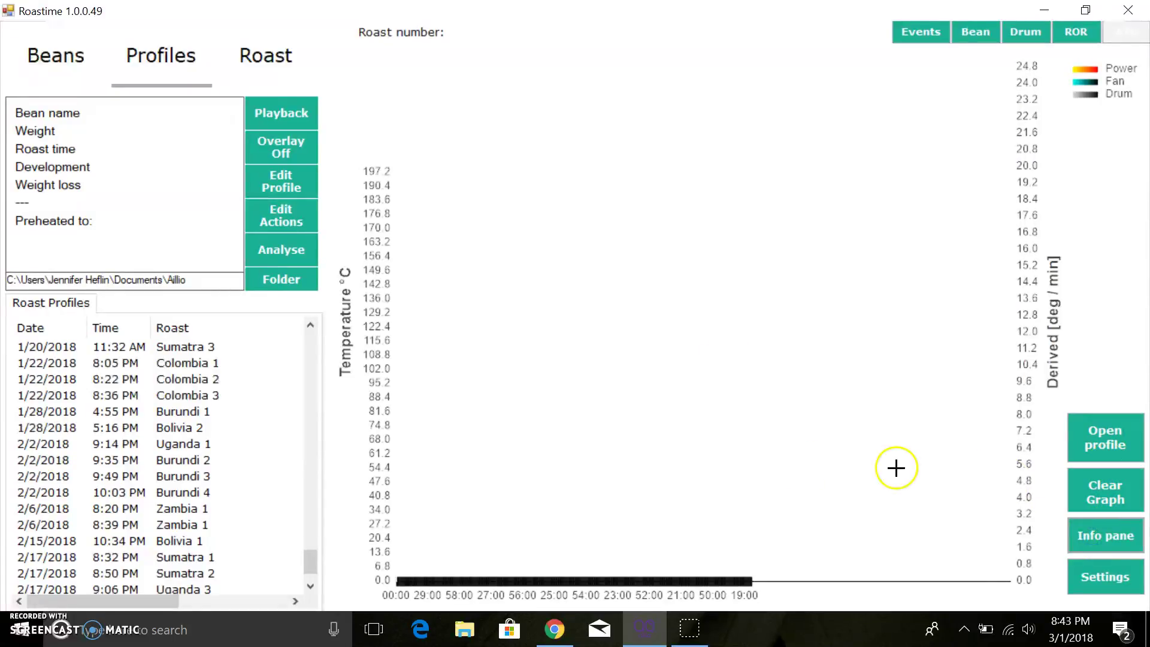
{"action": "left_click", "coordinate": [200, 429]}
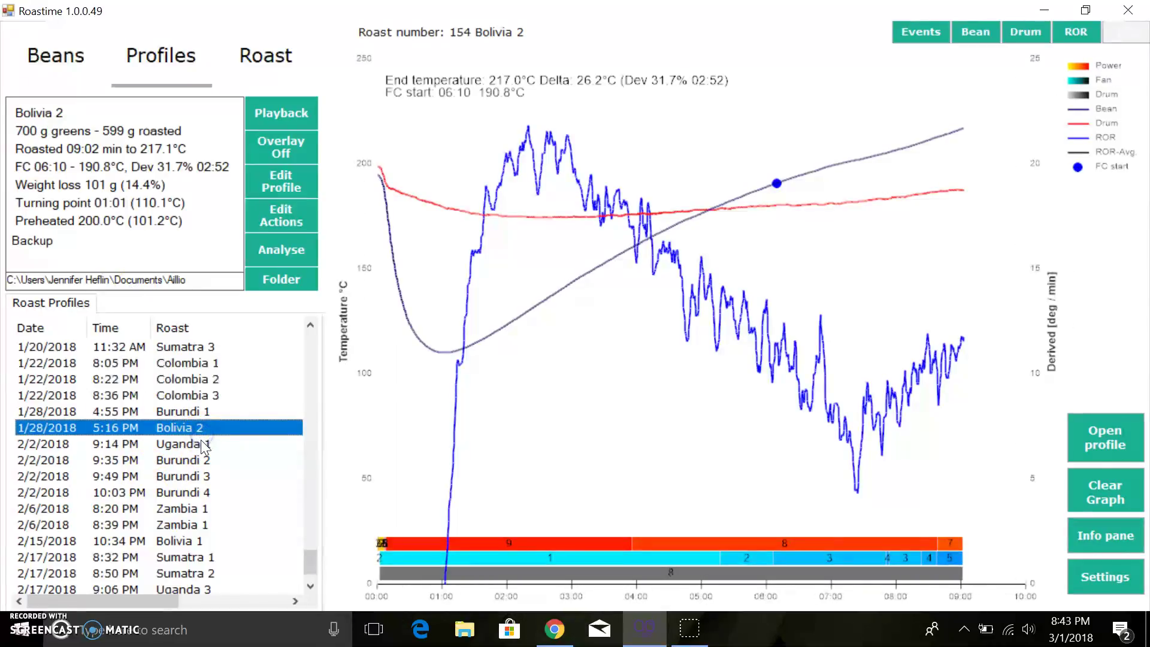
{"action": "left_click", "coordinate": [204, 445]}
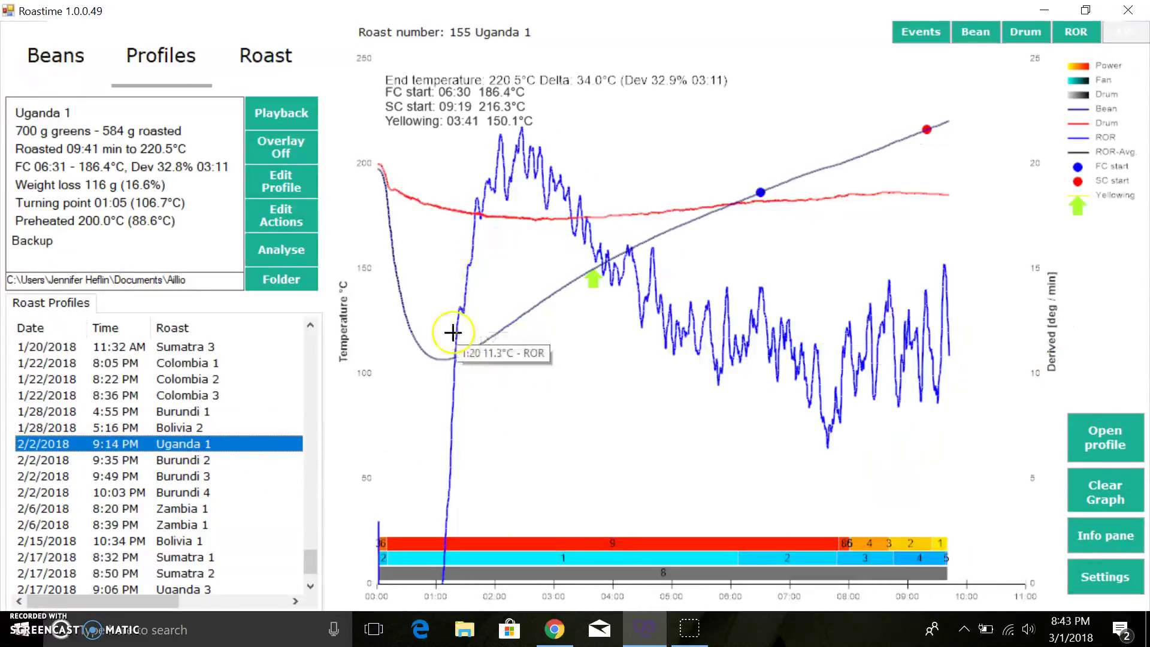
{"action": "left_click", "coordinate": [1113, 492]}
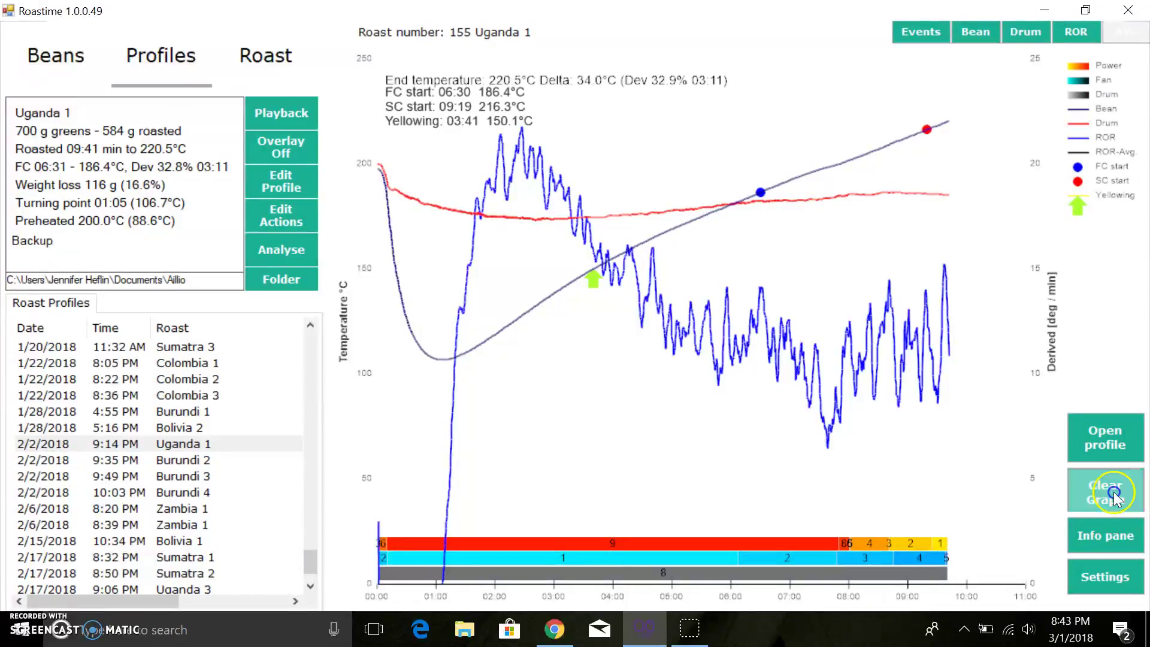
{"action": "left_click", "coordinate": [566, 366]}
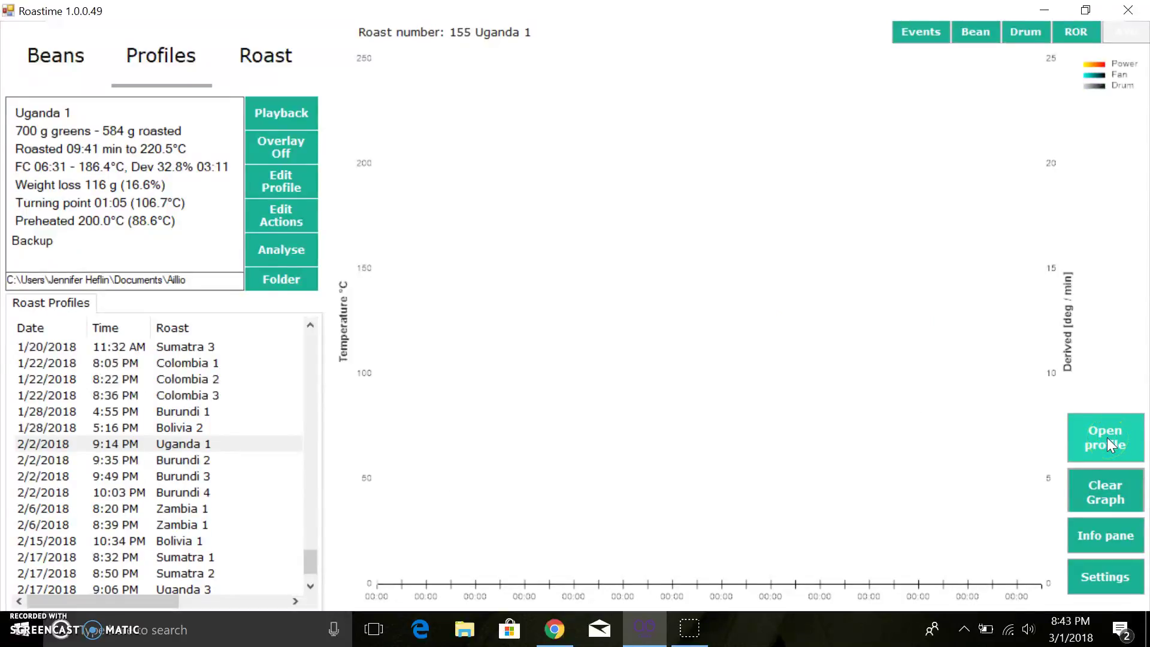
Step: Browse the saved profile JSON files in the Documents Aillio folder and cancel without opening one
{"action": "left_click", "coordinate": [1107, 444]}
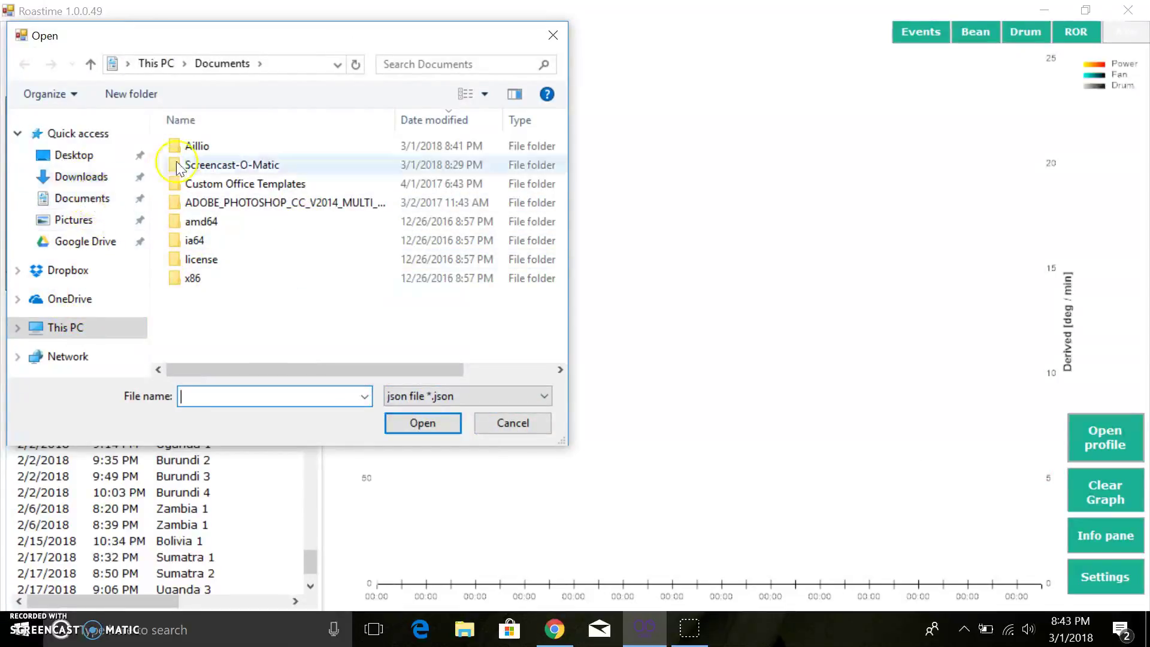
{"action": "double_click", "coordinate": [230, 145]}
{"action": "left_click", "coordinate": [285, 222]}
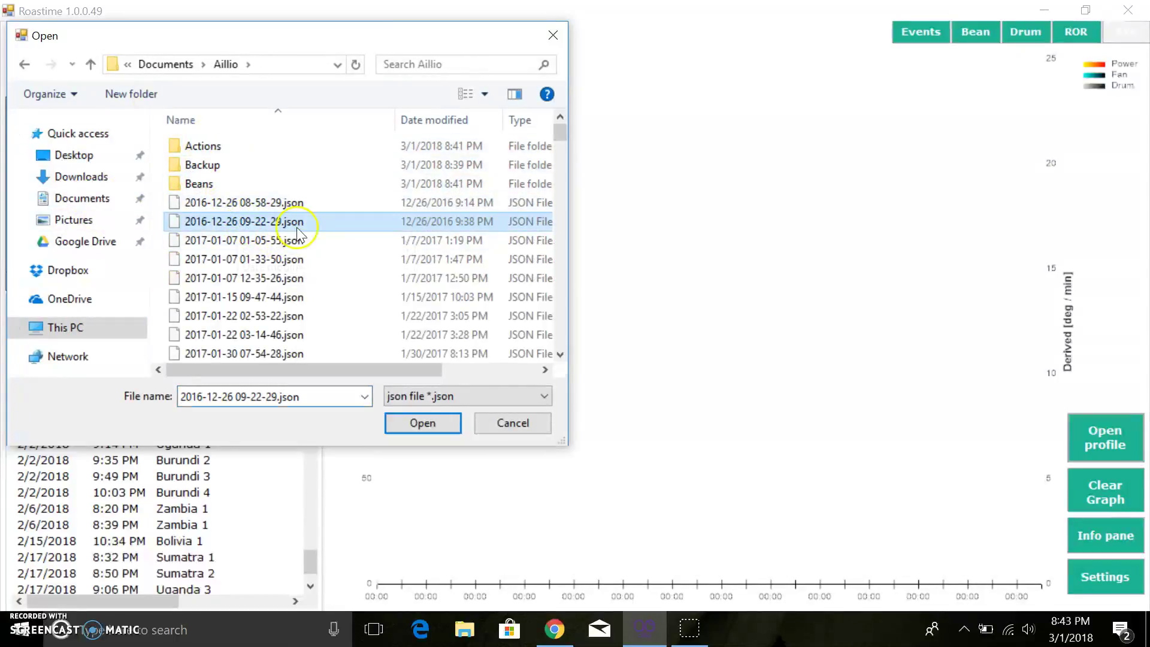
{"action": "left_click", "coordinate": [496, 423]}
Step: Examine the graphs of several saved roasts, including Colombia 1, Uganda 1, Bolivia 4 and Colombia 2
{"action": "left_click", "coordinate": [178, 363]}
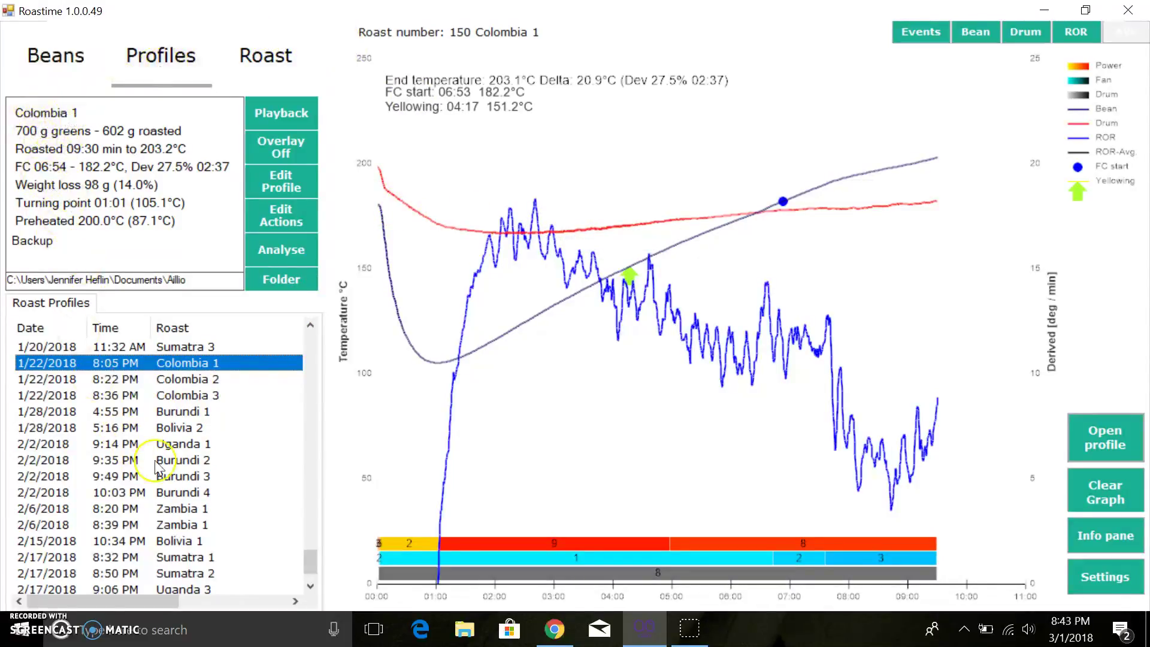
{"action": "left_click", "coordinate": [189, 477]}
{"action": "left_click", "coordinate": [190, 449]}
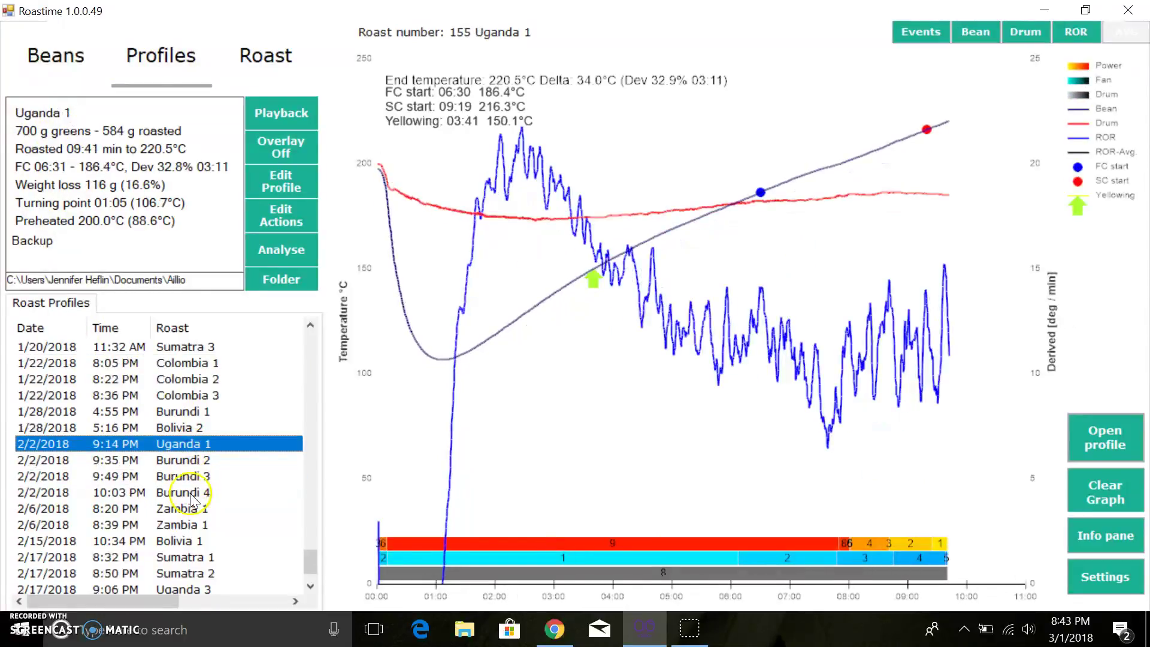
{"action": "scroll", "coordinate": [211, 531], "scroll_direction": "down", "scroll_amount": 1}
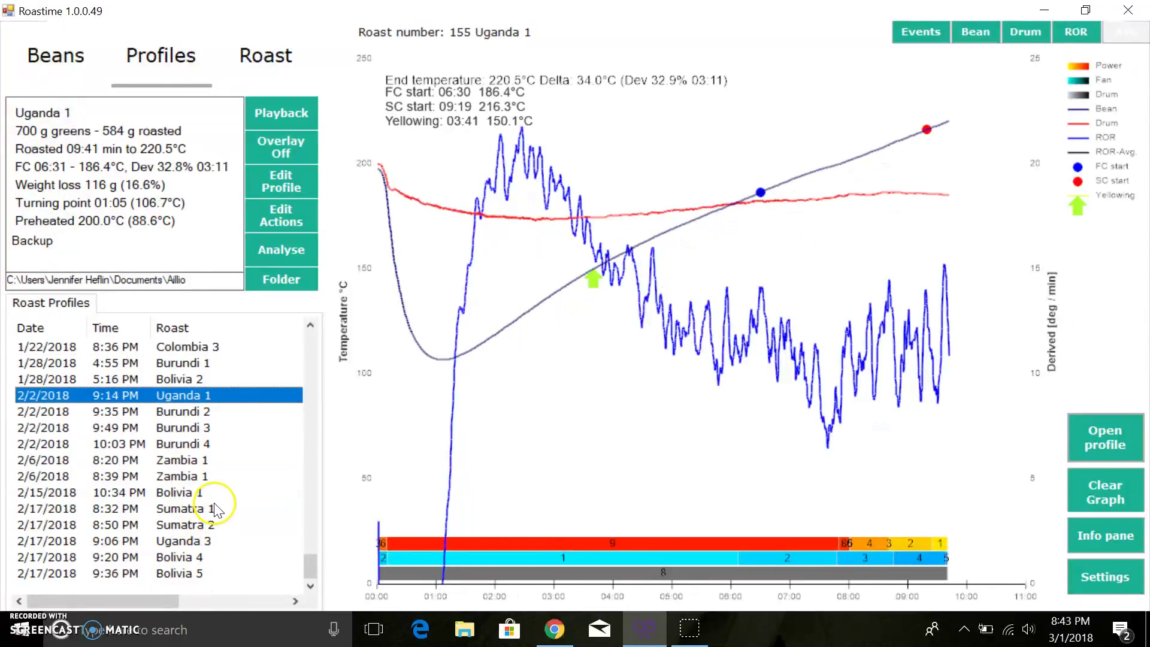
{"action": "left_click", "coordinate": [196, 558]}
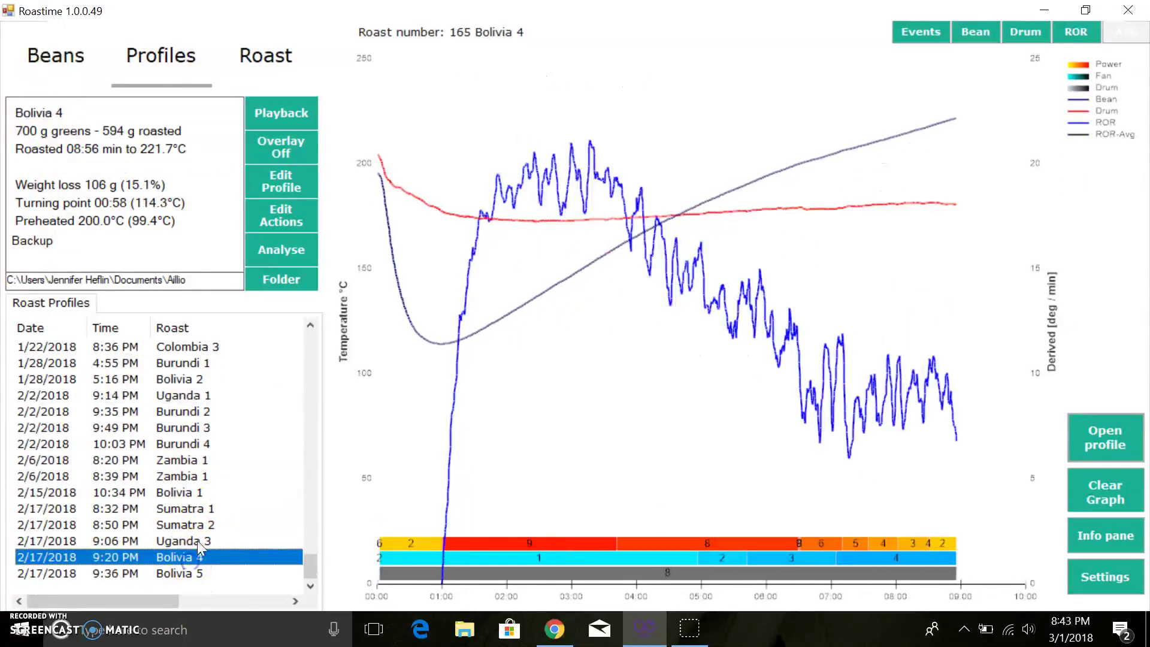
{"action": "left_click", "coordinate": [192, 364]}
{"action": "scroll", "coordinate": [222, 413], "scroll_direction": "up", "scroll_amount": 2}
{"action": "left_click", "coordinate": [210, 429]}
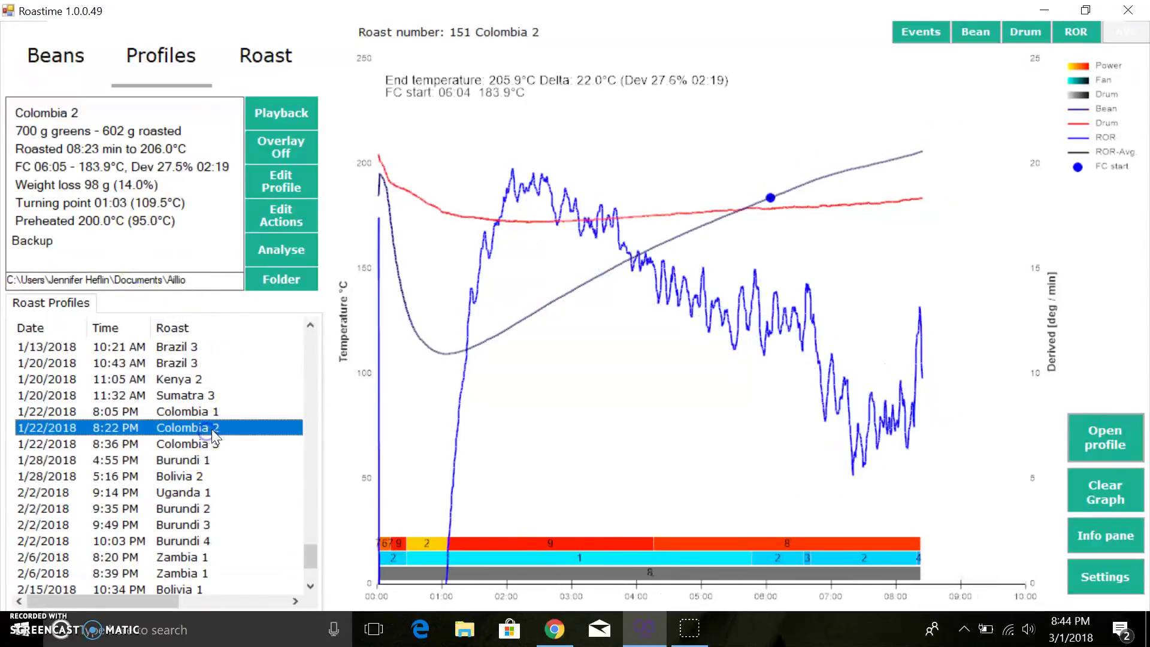
{"action": "left_click", "coordinate": [215, 412]}
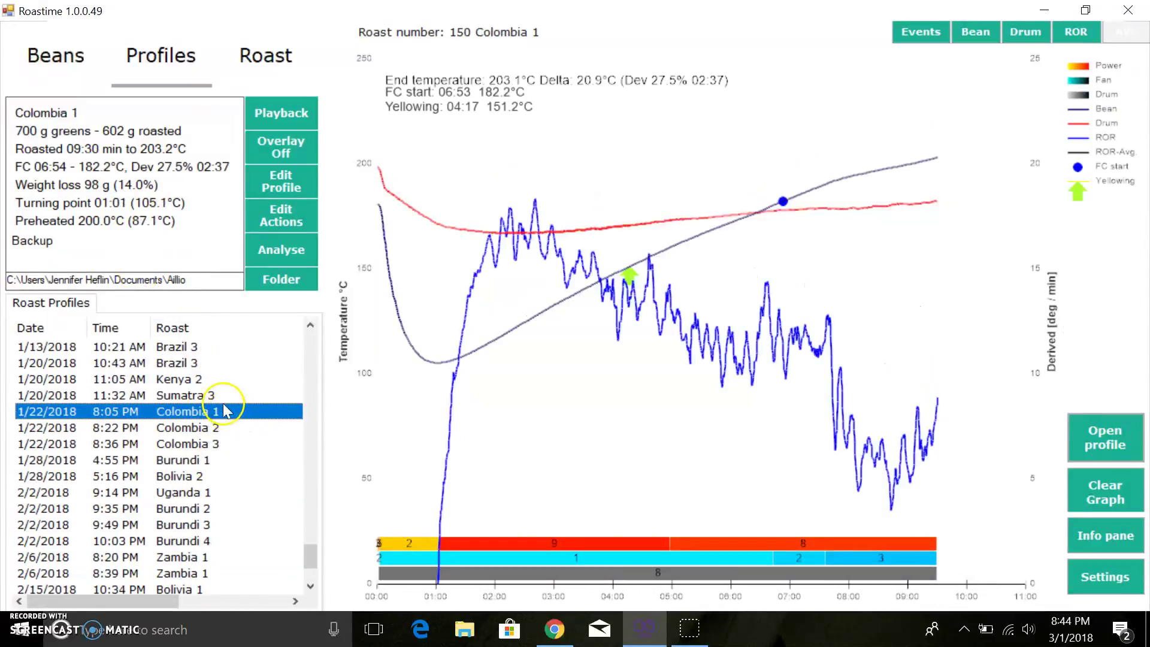
Step: Display the 1/20/2018 Brazil 3 roast with its power, fan and drum events table shown over the graph
{"action": "left_click", "coordinate": [191, 366]}
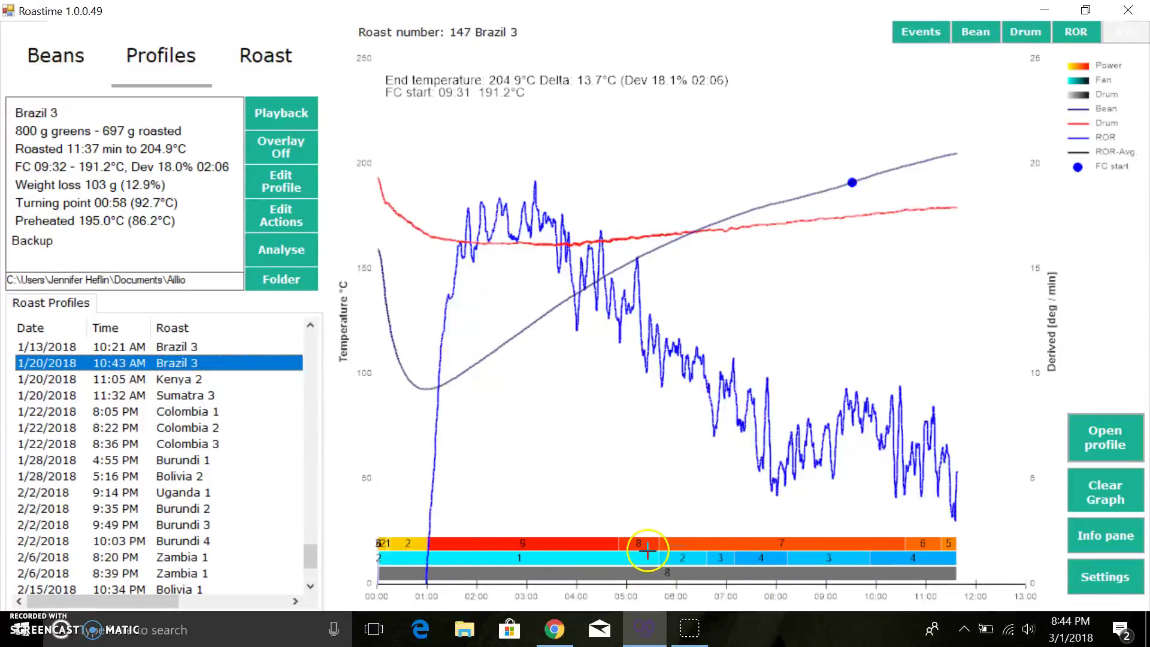
{"action": "left_click", "coordinate": [930, 34]}
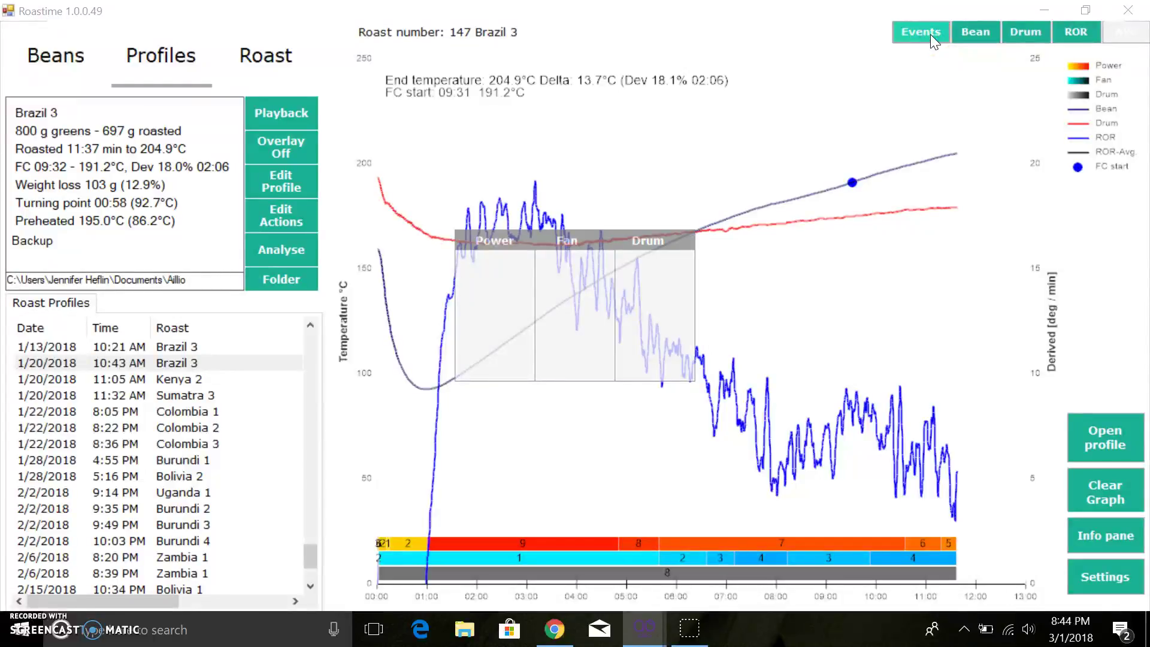
{"action": "left_click", "coordinate": [621, 23]}
{"action": "left_click", "coordinate": [930, 34]}
{"action": "left_click", "coordinate": [84, 395]}
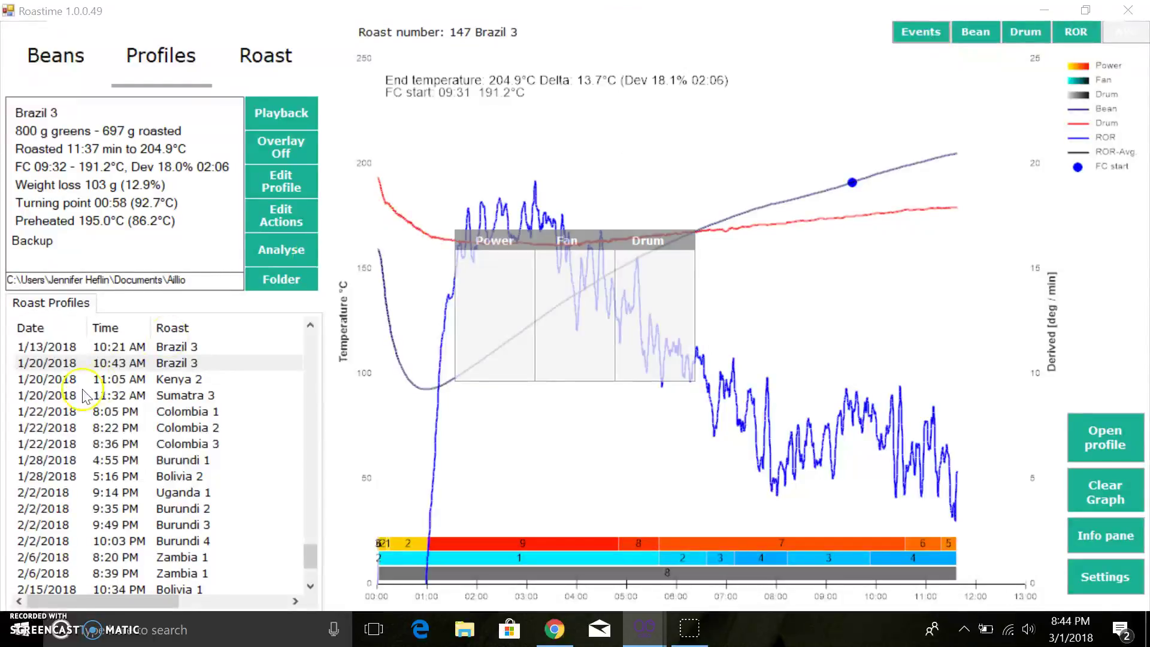
{"action": "left_click", "coordinate": [131, 365]}
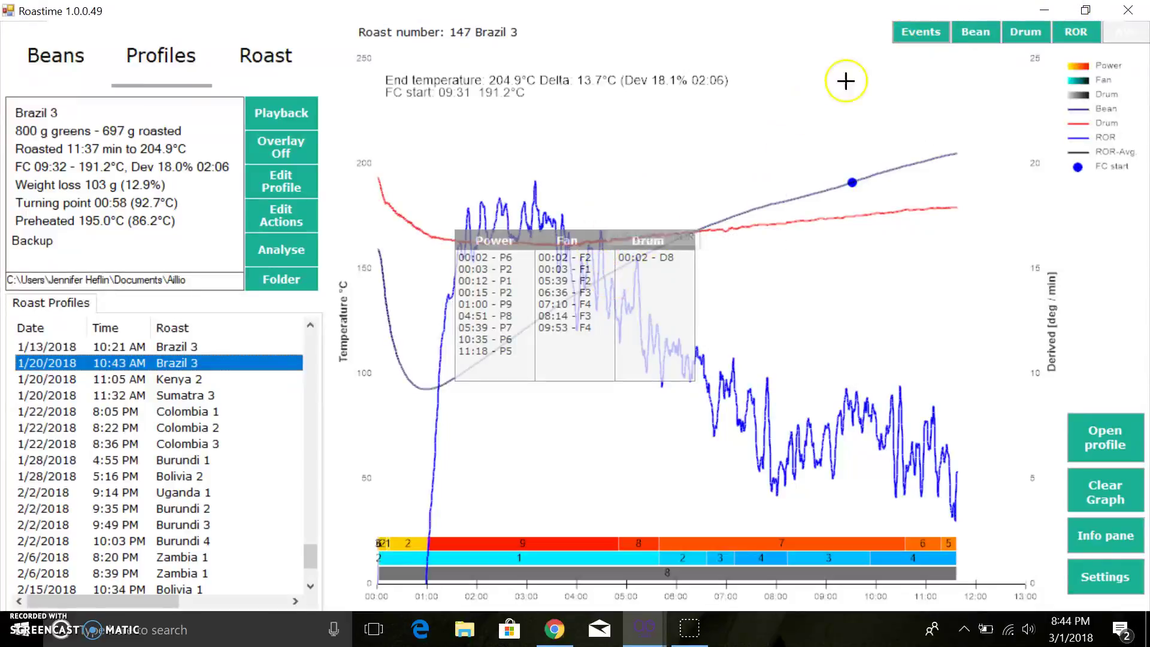
Step: Move the events table toward the later part of the roast graph, just below the drum temperature curve
{"action": "left_click", "coordinate": [951, 32]}
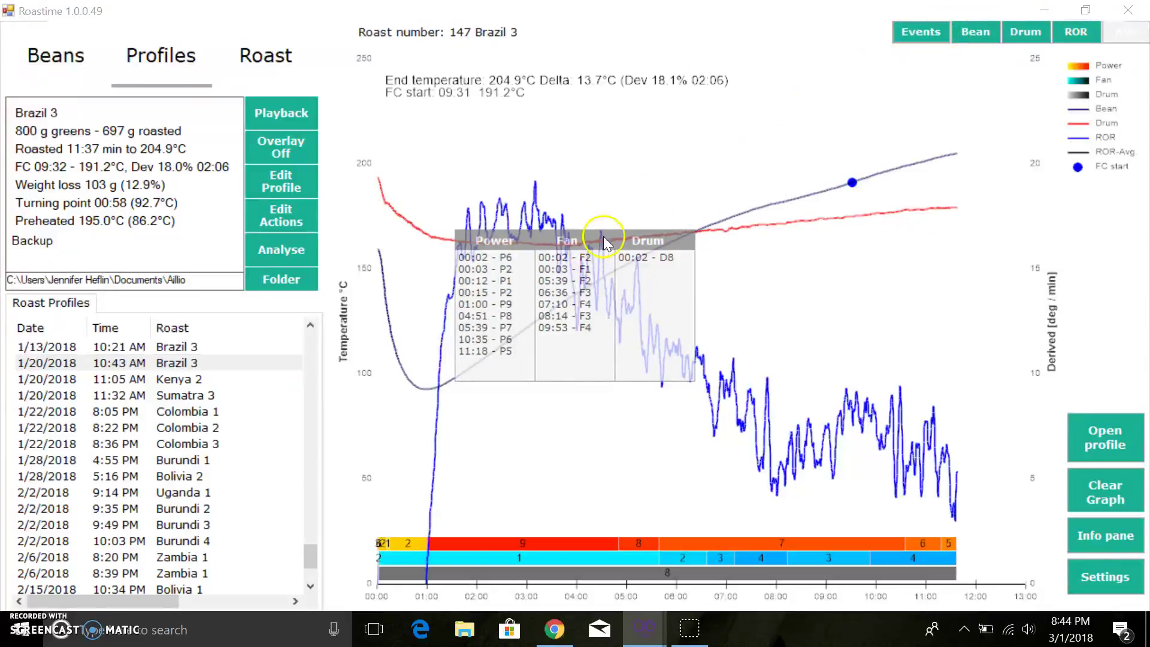
{"action": "left_click_drag", "start_coordinate": [606, 236], "coordinate": [908, 245]}
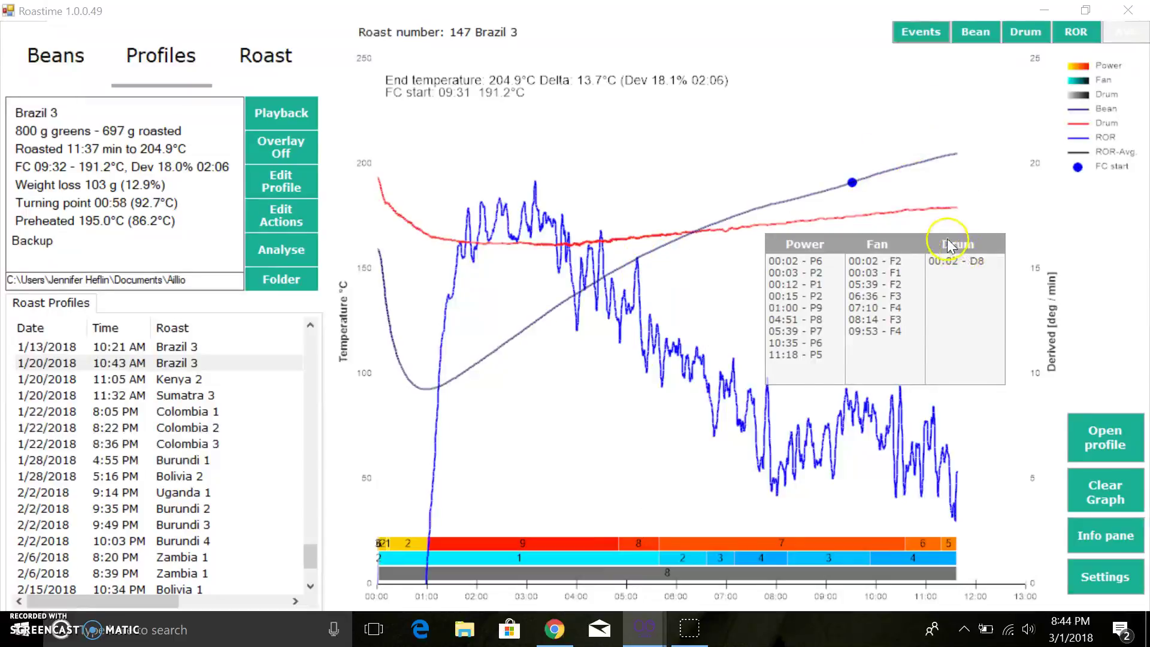
{"action": "left_click_drag", "start_coordinate": [950, 245], "coordinate": [926, 231]}
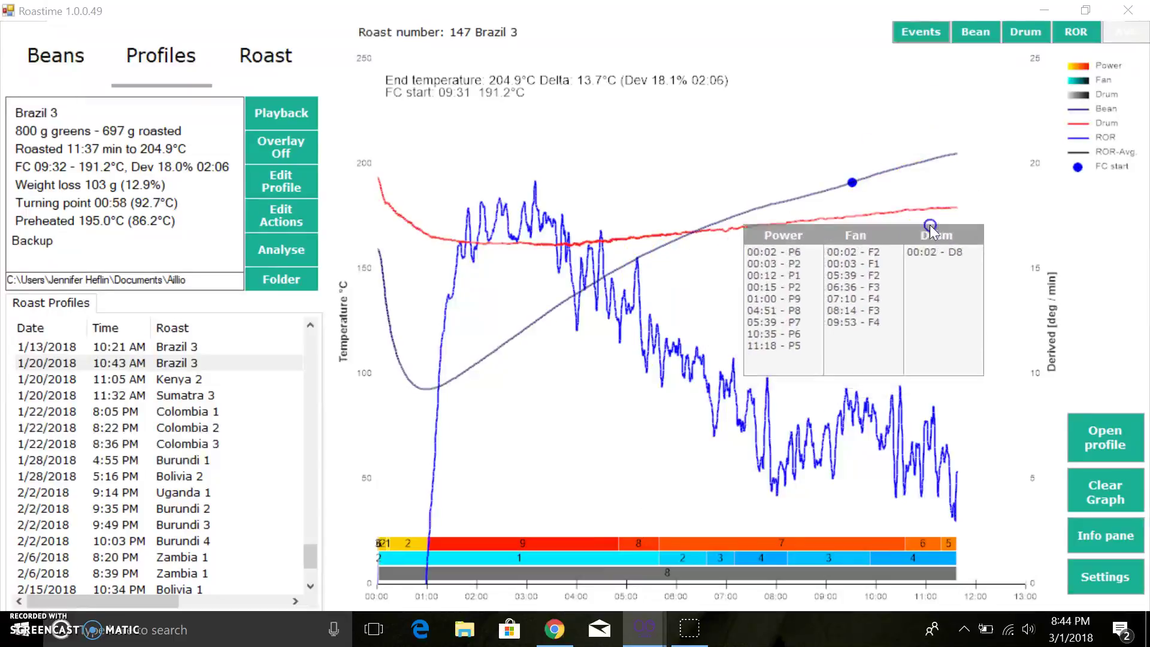
Step: Hide the events table and the bean temperature curve on the Brazil 3 graph
{"action": "left_click", "coordinate": [916, 32]}
{"action": "left_click", "coordinate": [973, 34]}
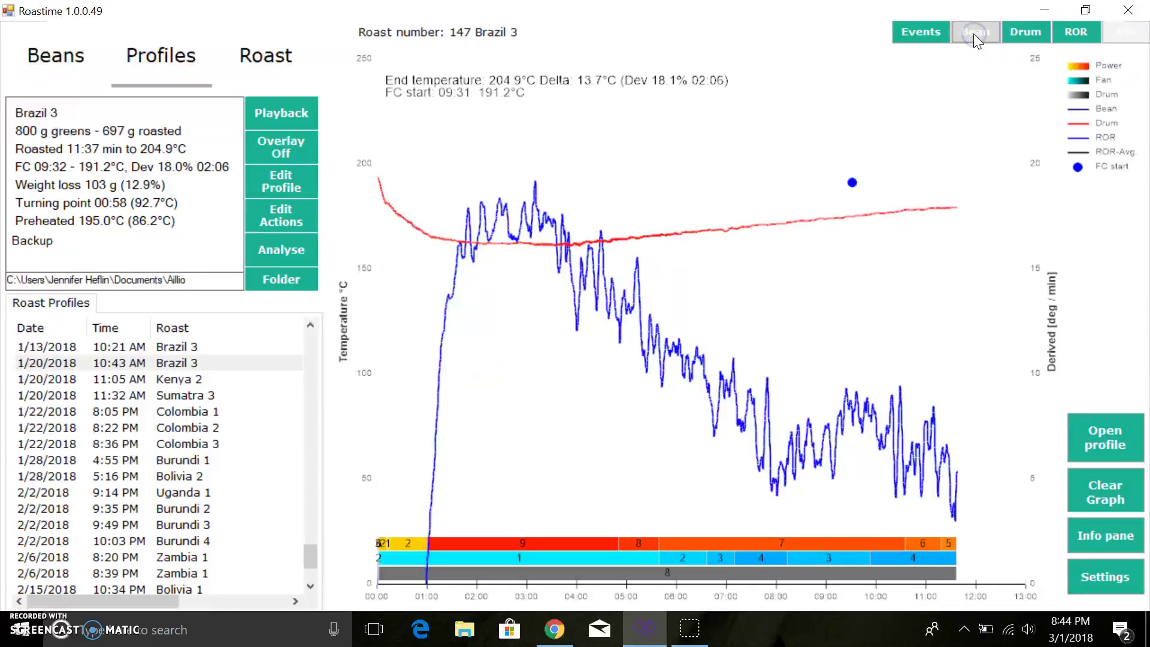
Step: Show the bean temperature curve on the Brazil 3 graph again
{"action": "left_click", "coordinate": [973, 33]}
{"action": "left_click", "coordinate": [973, 33]}
{"action": "left_click", "coordinate": [973, 34]}
Step: Hide the drum temperature and ROR curves on the Brazil 3 graph in turn, redisplaying each one
{"action": "left_click", "coordinate": [1025, 31]}
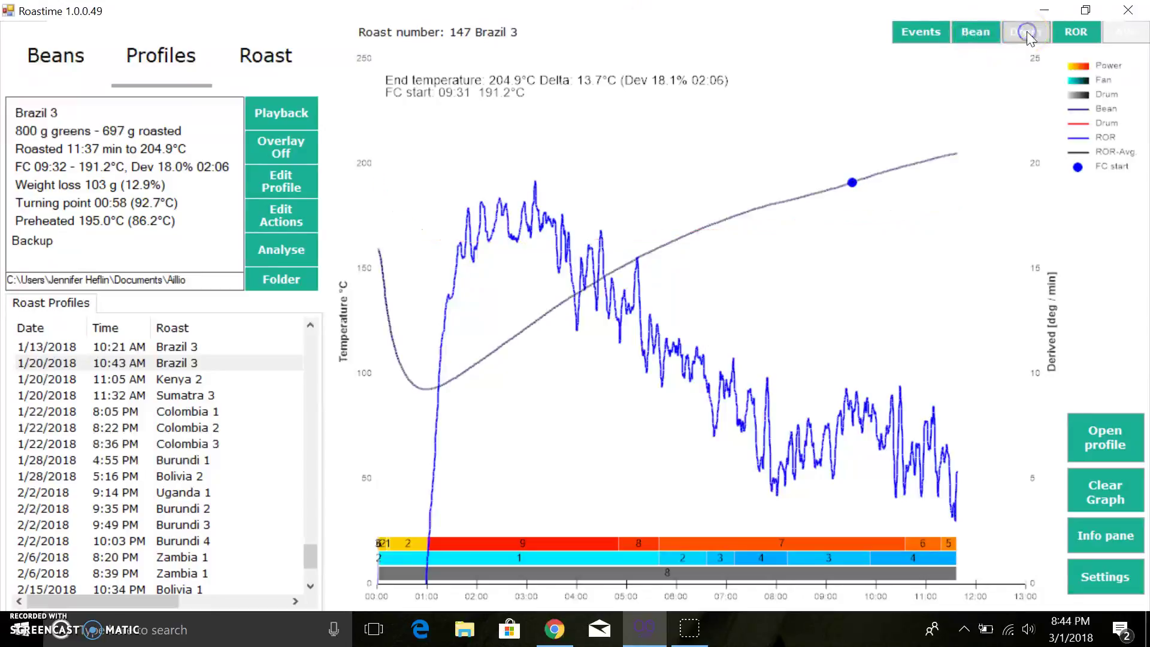
{"action": "left_click", "coordinate": [1027, 31]}
{"action": "left_click", "coordinate": [1083, 31]}
{"action": "left_click", "coordinate": [1084, 31]}
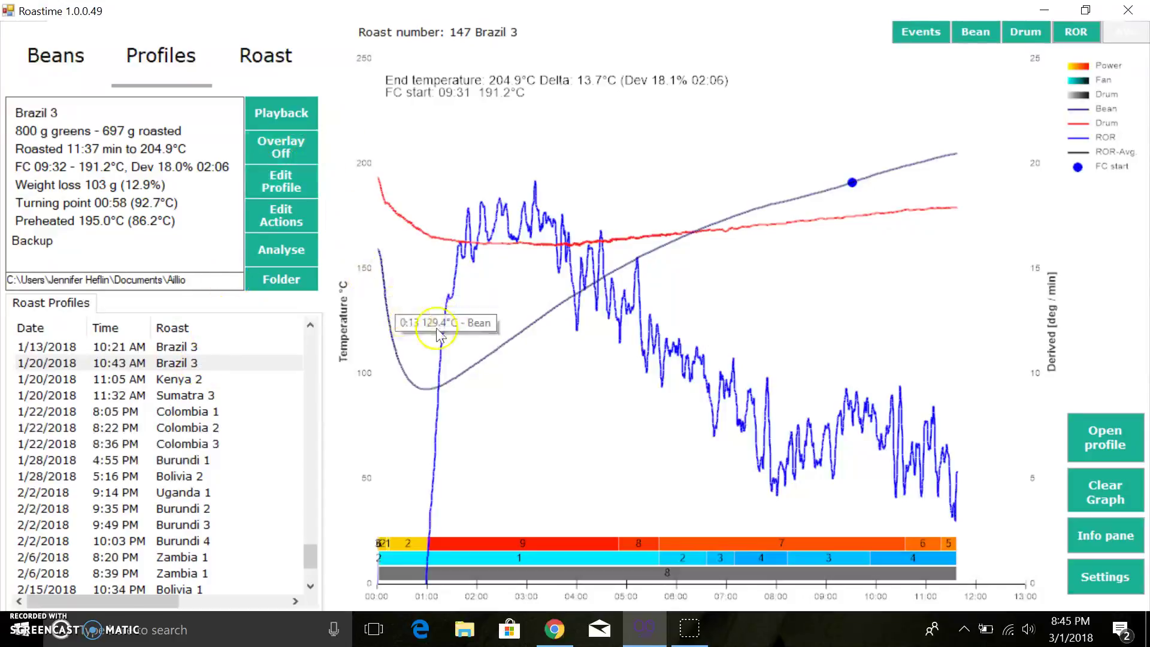
{"action": "mouse_move", "coordinate": [527, 235]}
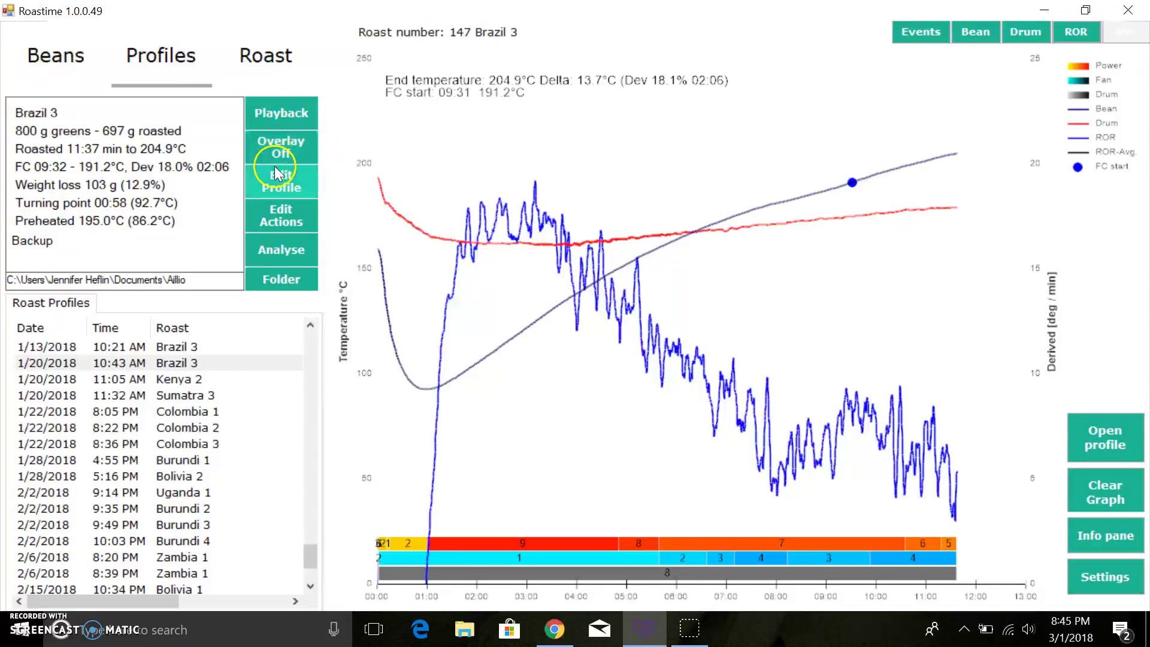
Step: Overlay the Brazil 3 profile for an upcoming roast and turn the overlay back off
{"action": "left_click", "coordinate": [285, 141]}
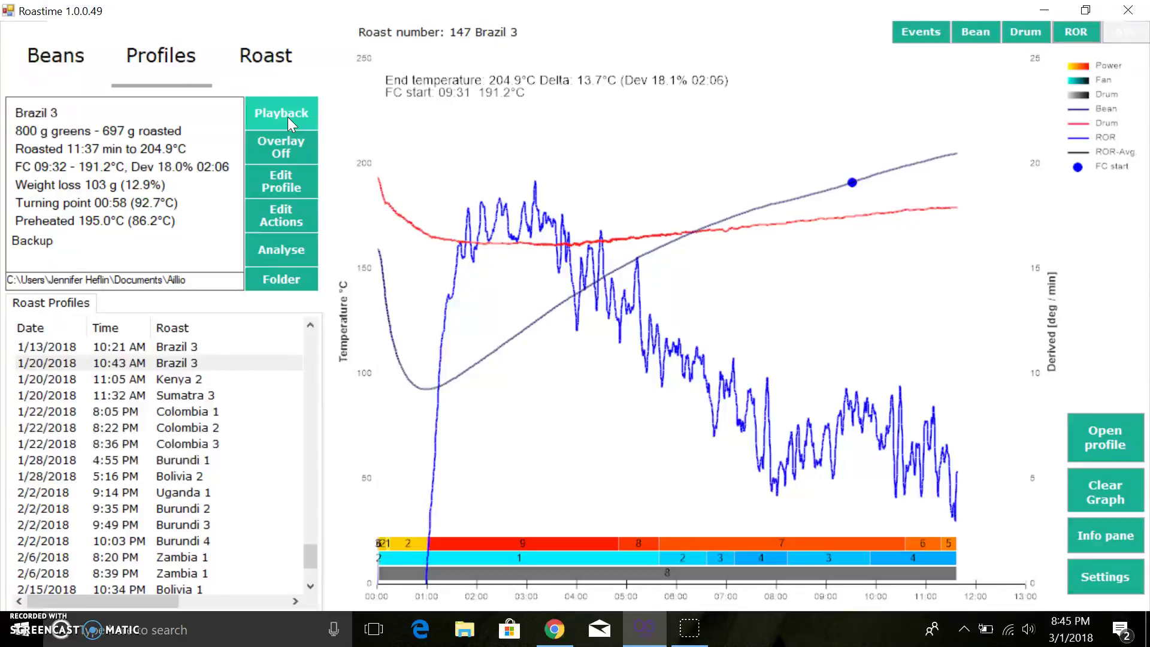
{"action": "left_click", "coordinate": [282, 155]}
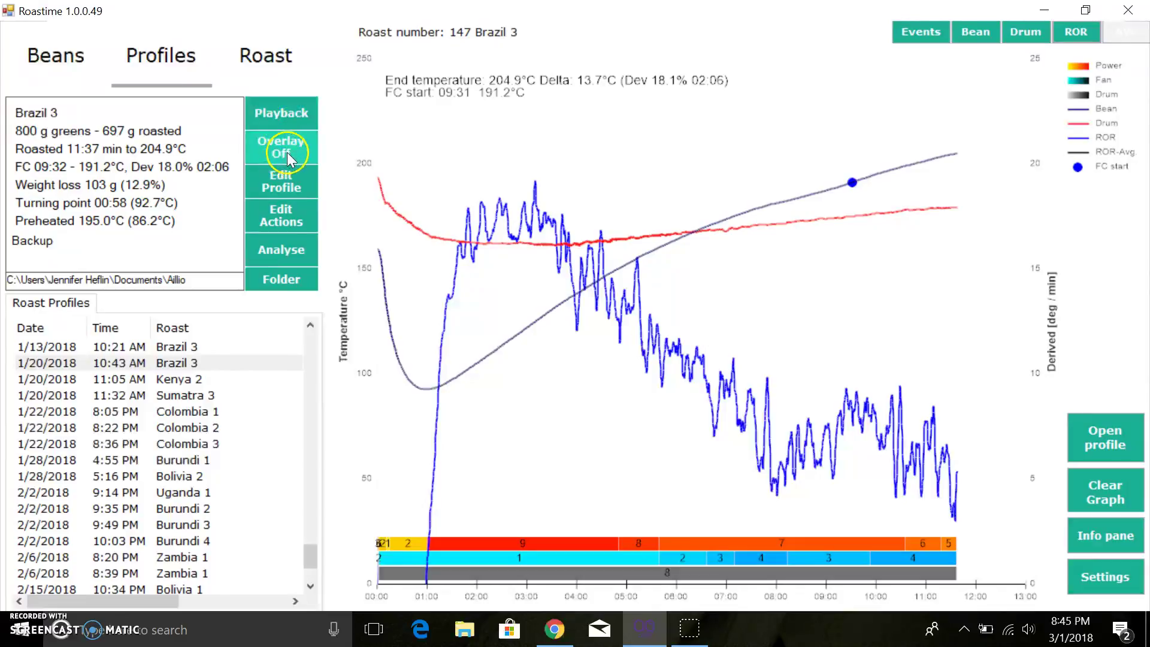
{"action": "left_click", "coordinate": [286, 152]}
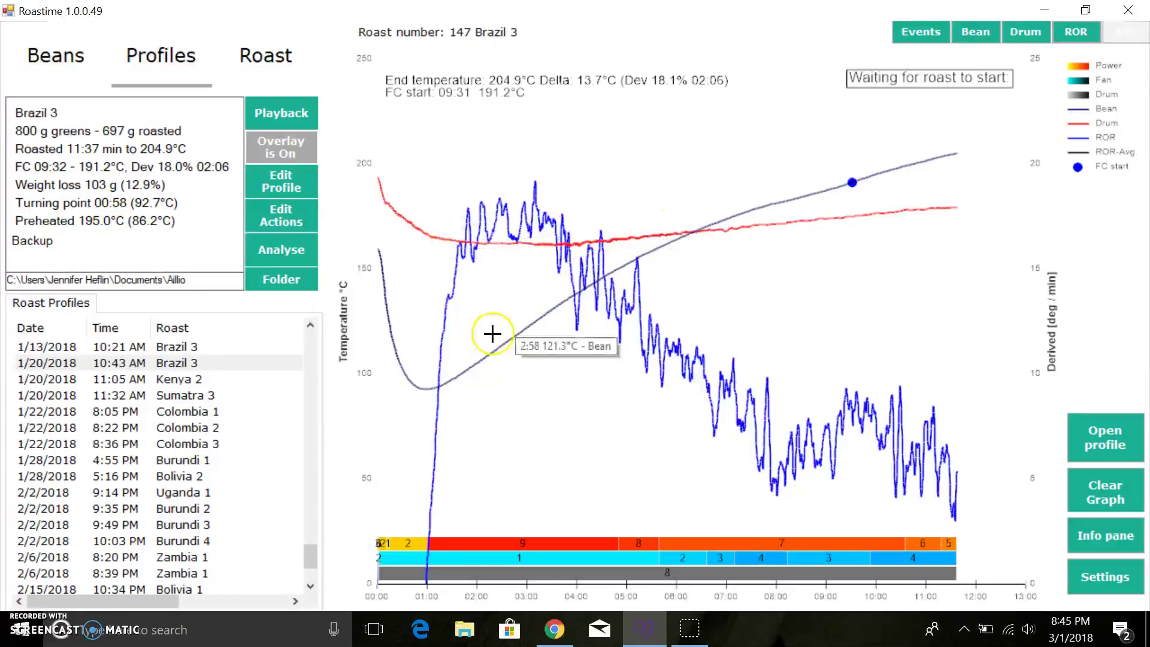
{"action": "left_click", "coordinate": [195, 359]}
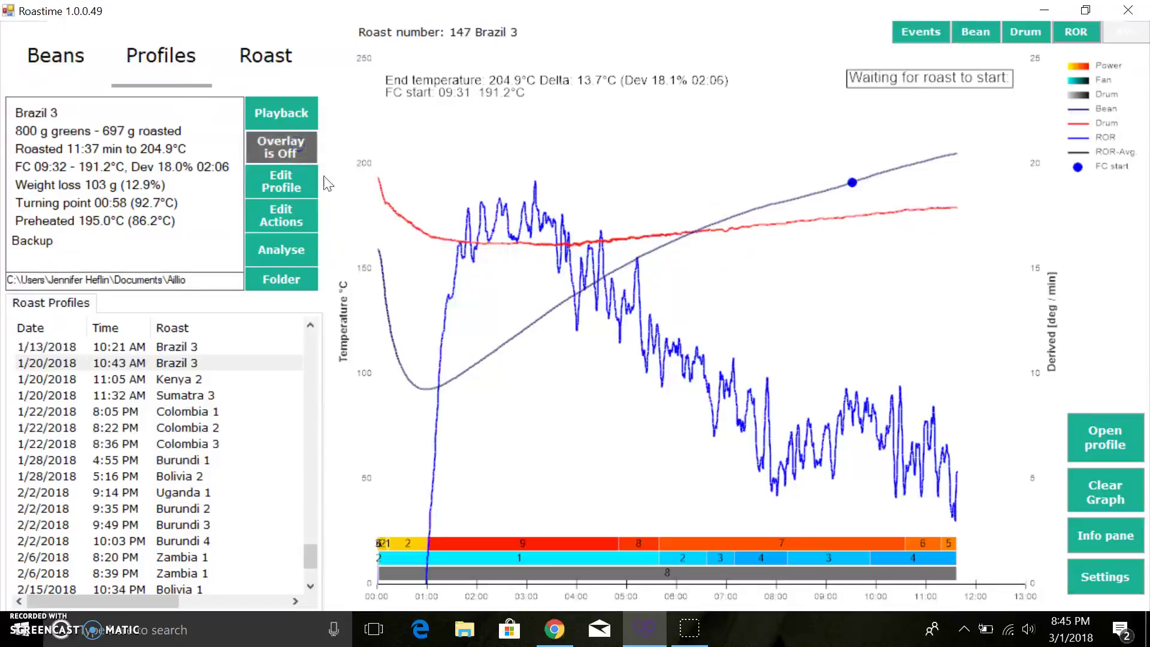
{"action": "left_click", "coordinate": [304, 152]}
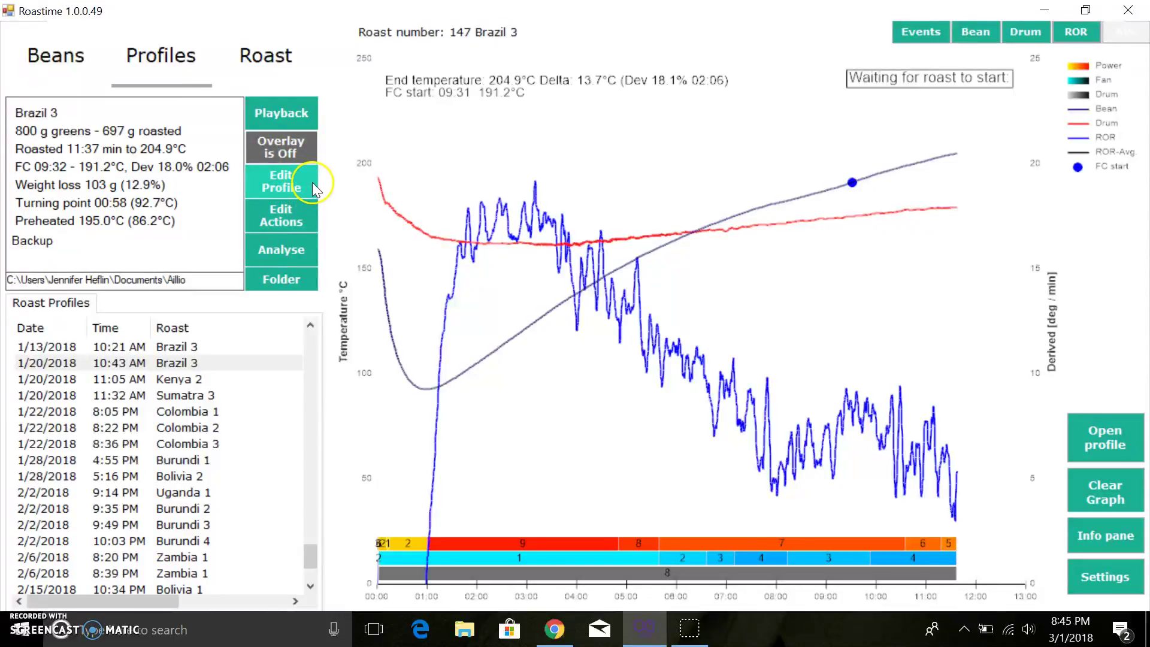
Step: Review the Brazil 3 roast's editable details, including weights, crack times, chosen bean and comments, and close them
{"action": "left_click", "coordinate": [264, 188]}
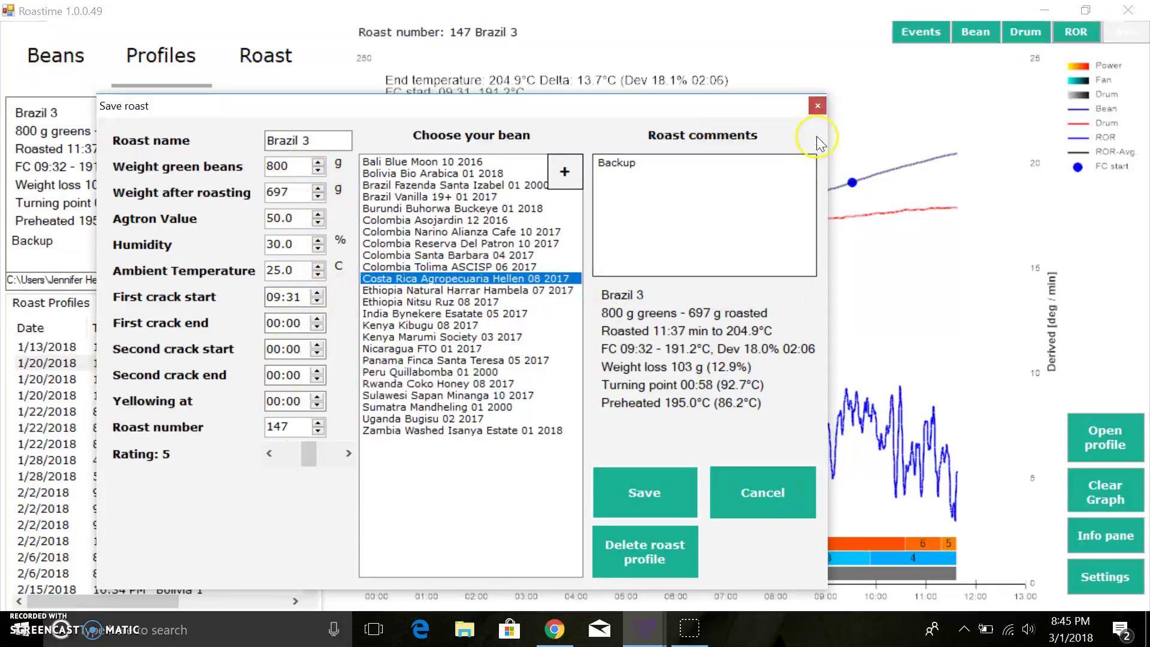
{"action": "left_click", "coordinate": [818, 105]}
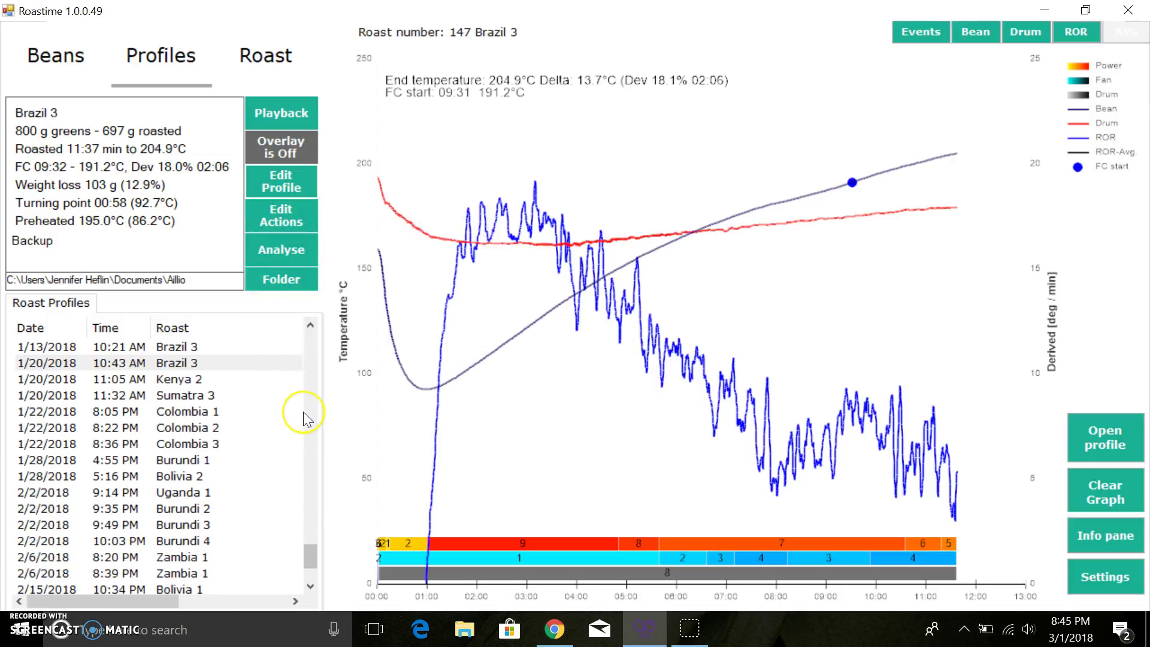
Step: Examine the older saved roasts Werby 700g from 10/25/2017 and Rwanda 1 from 11/4/2017
{"action": "scroll", "coordinate": [314, 377], "scroll_direction": "up", "scroll_amount": 5}
{"action": "scroll", "coordinate": [304, 372], "scroll_direction": "up", "scroll_amount": 5}
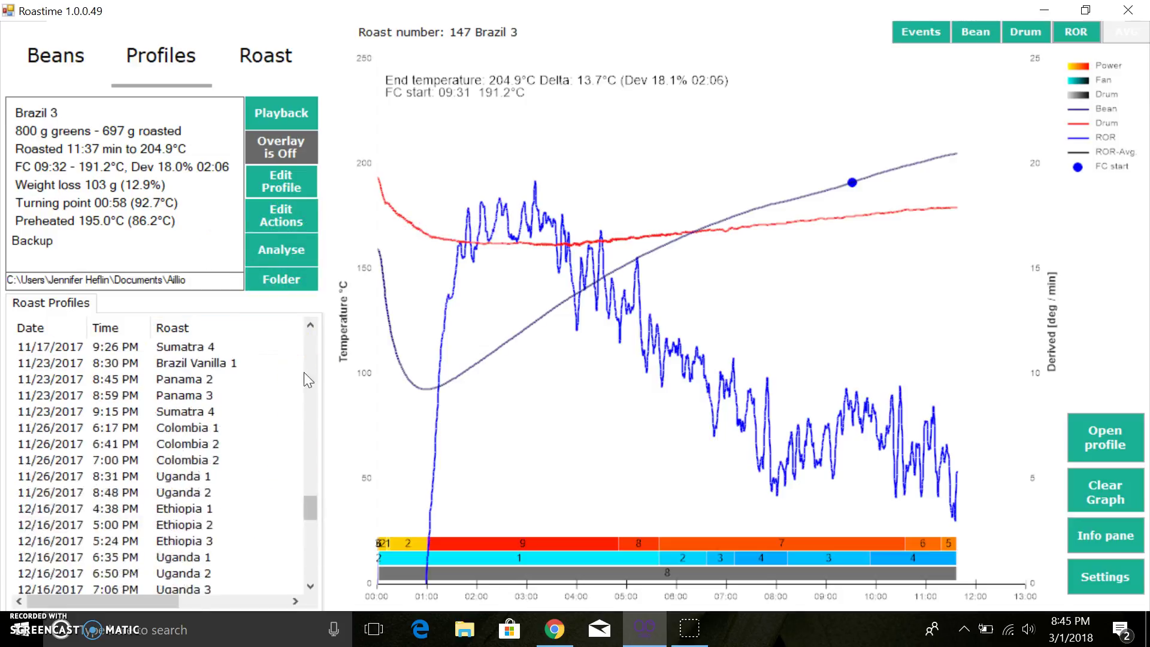
{"action": "scroll", "coordinate": [307, 398], "scroll_direction": "up", "scroll_amount": 3}
{"action": "left_click", "coordinate": [220, 397]}
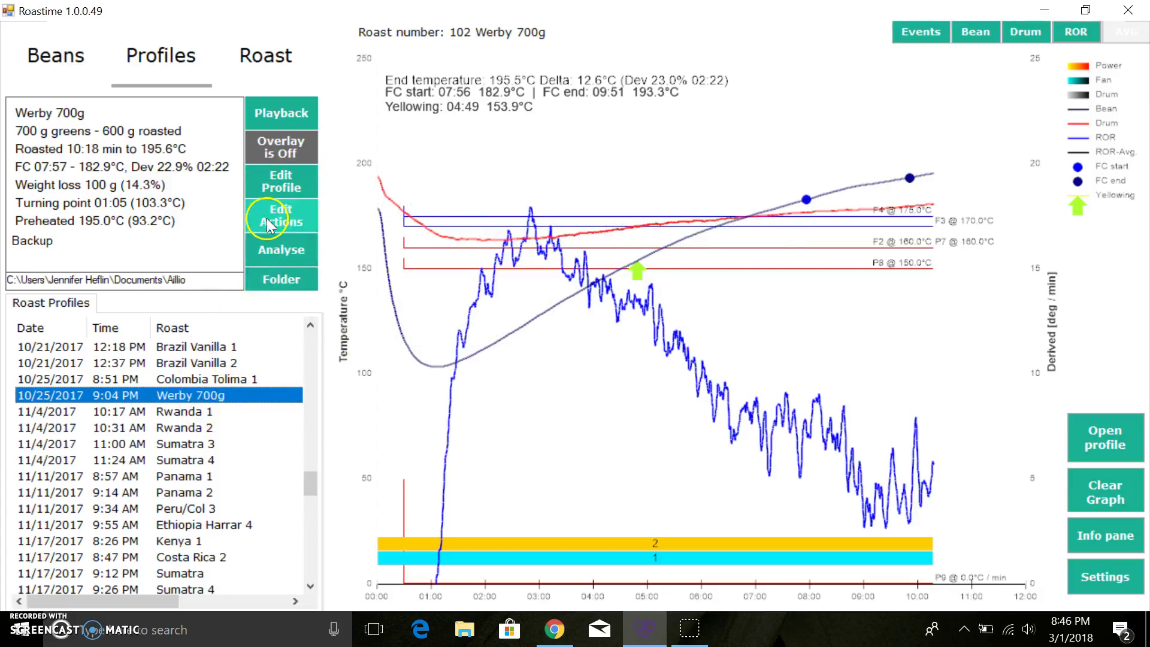
{"action": "left_click", "coordinate": [205, 411]}
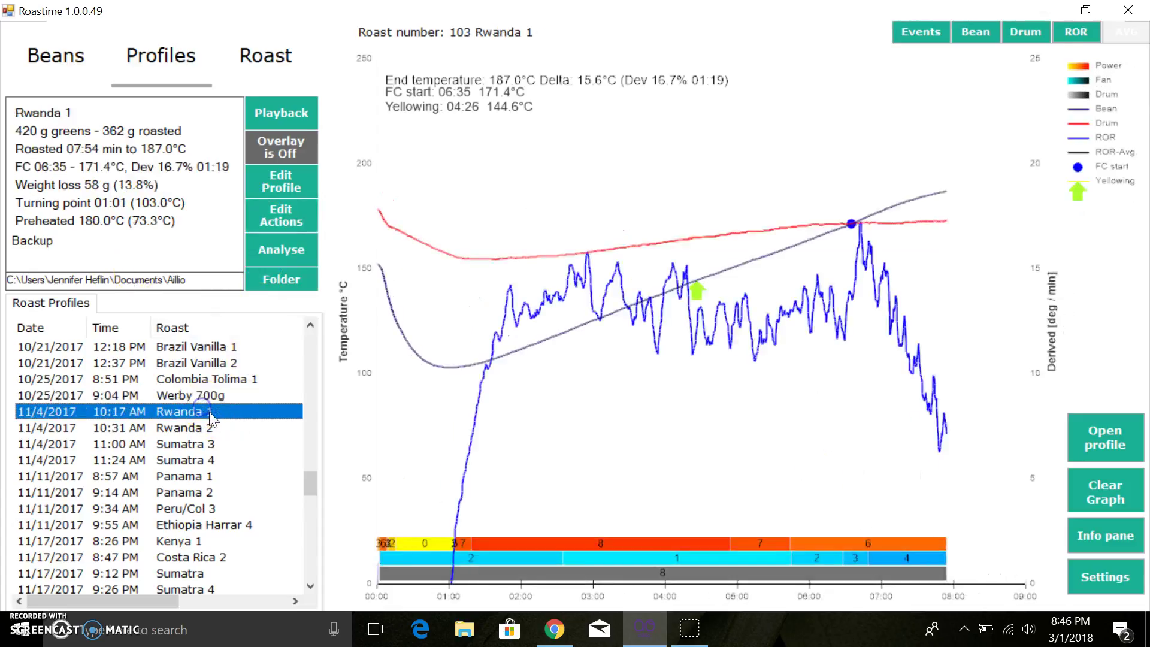
Step: Open the actions of the 11/4/2017 Sumatra 4 roast and reposition their window so it is fully visible
{"action": "left_click", "coordinate": [206, 460]}
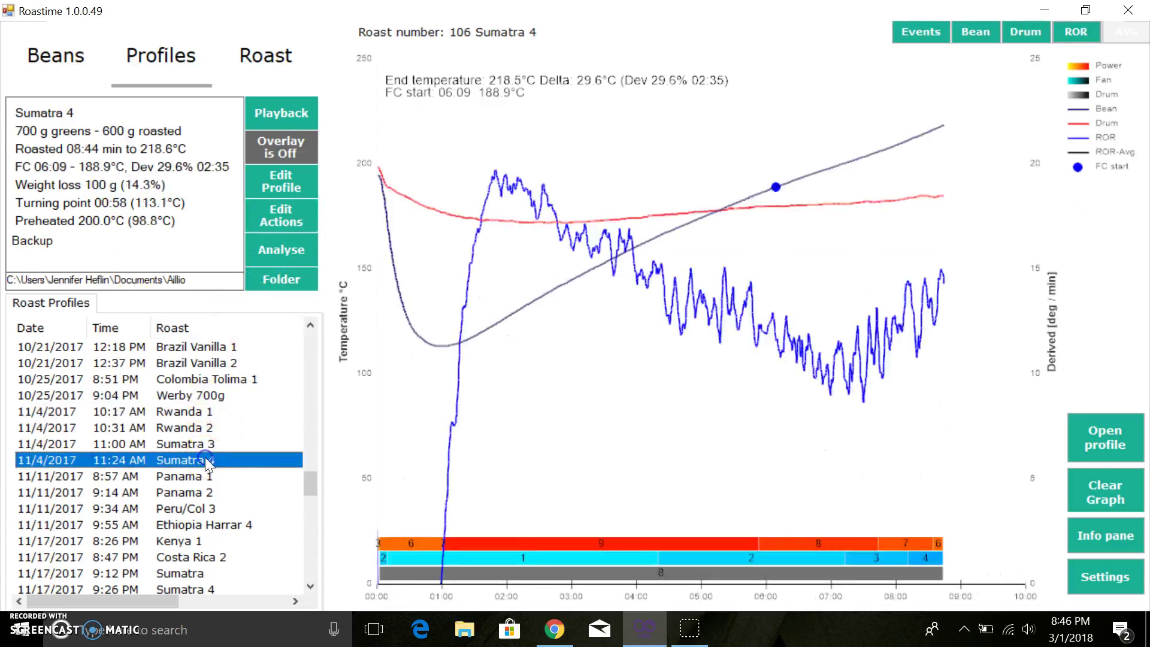
{"action": "left_click", "coordinate": [288, 213]}
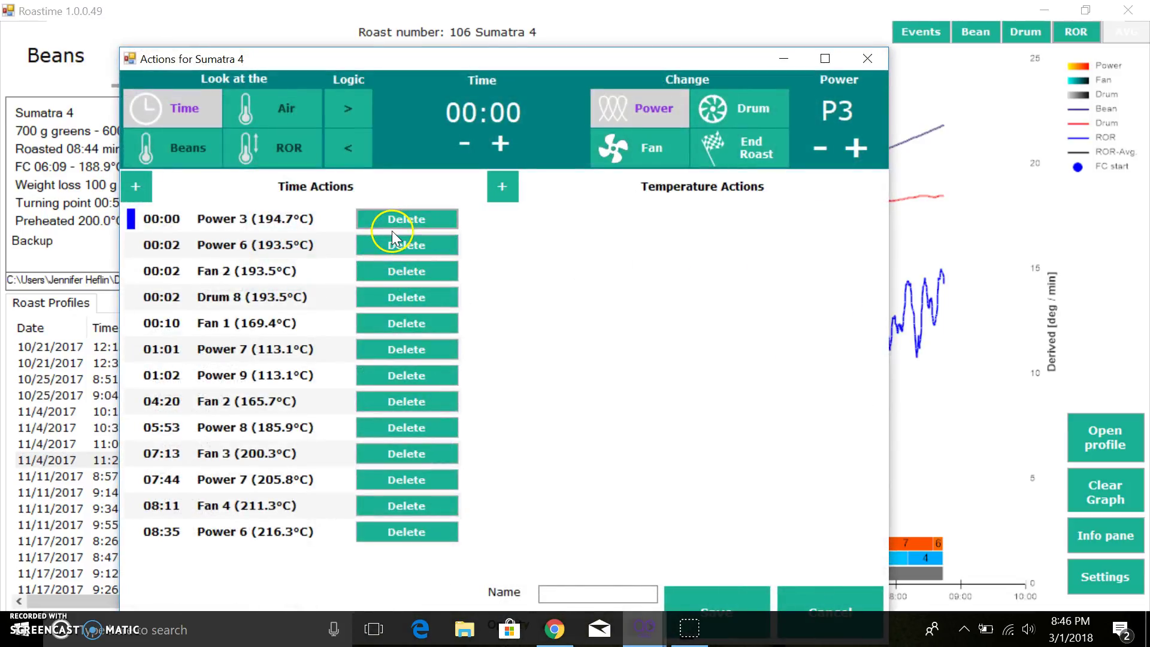
{"action": "left_click_drag", "start_coordinate": [423, 59], "coordinate": [493, 22]}
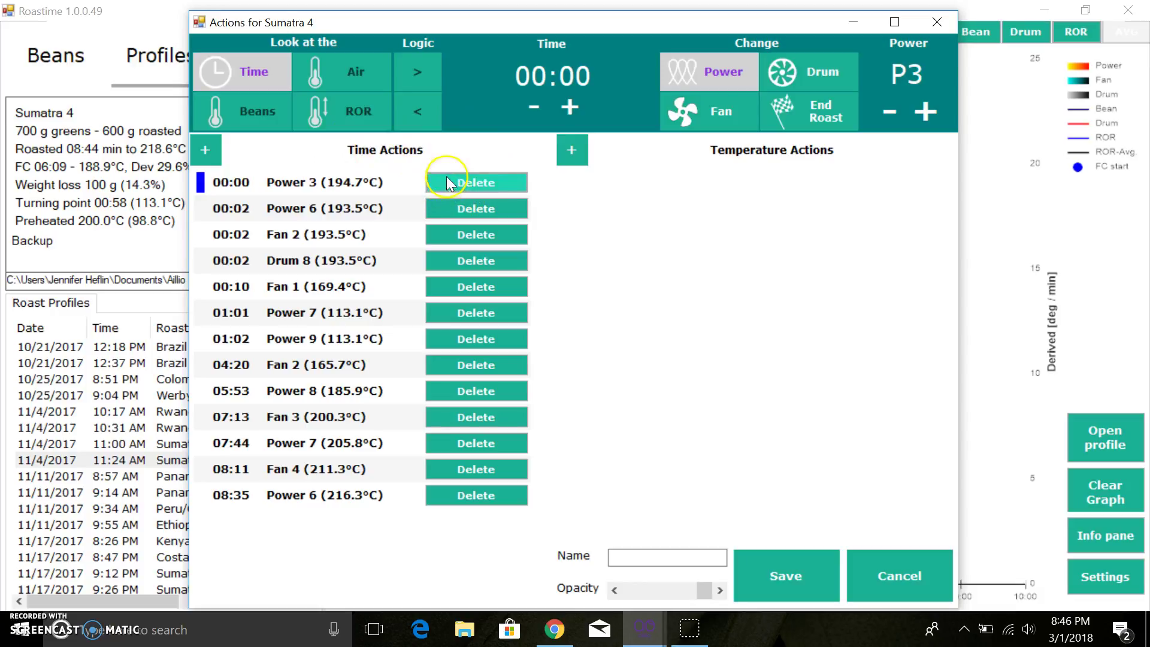
Step: Replace all of Sumatra 4's time actions with a single action setting Power 0 at 00:00
{"action": "left_click", "coordinate": [473, 190]}
{"action": "left_click", "coordinate": [473, 191]}
{"action": "left_click", "coordinate": [474, 189]}
{"action": "left_click", "coordinate": [473, 190]}
{"action": "left_click", "coordinate": [473, 190]}
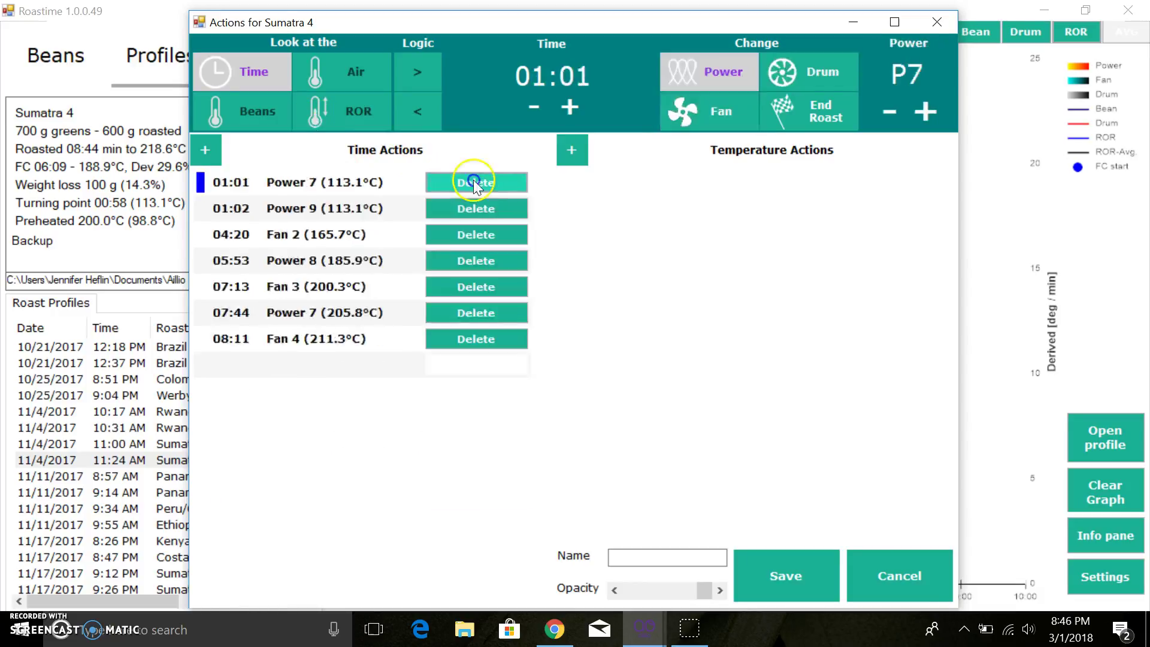
{"action": "left_click", "coordinate": [474, 187]}
{"action": "left_click", "coordinate": [475, 187]}
{"action": "left_click", "coordinate": [474, 187]}
{"action": "left_click", "coordinate": [473, 183]}
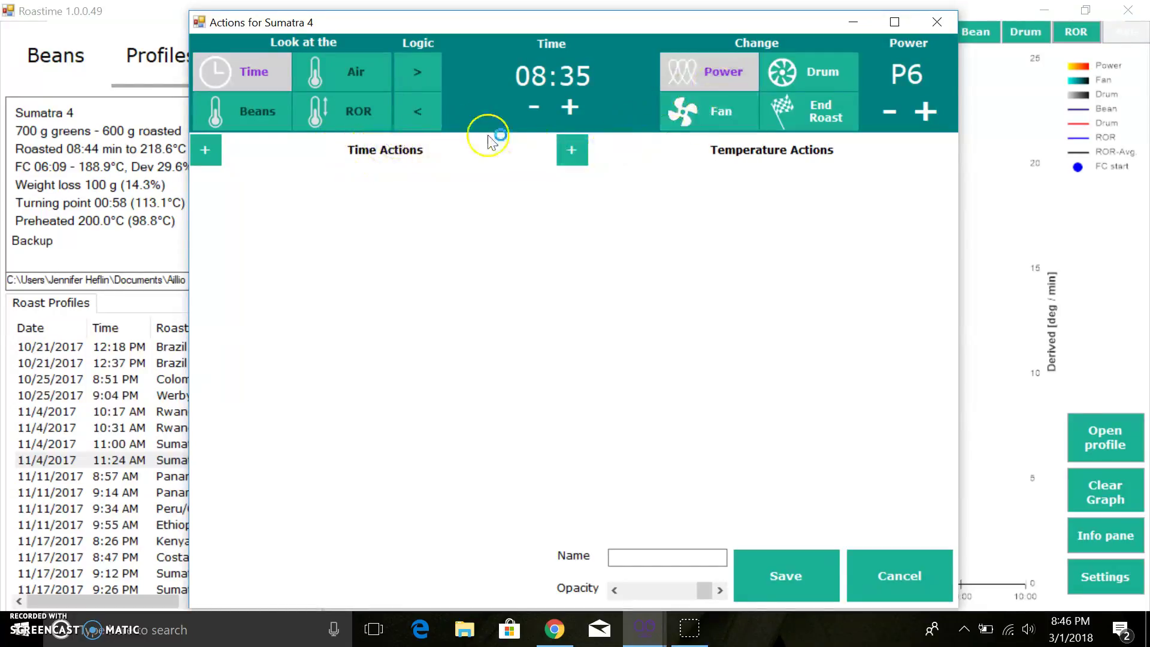
{"action": "left_click", "coordinate": [205, 151]}
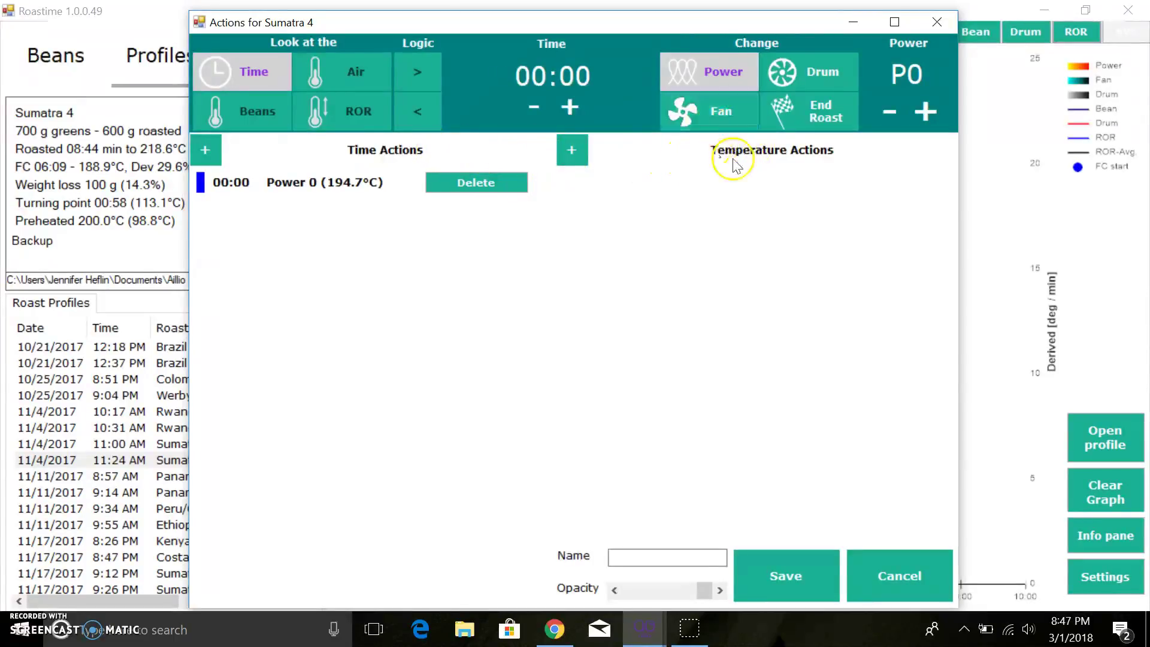
Step: Add a temperature action that triggers when the ROR is greater than 0.0°C
{"action": "left_click", "coordinate": [573, 157]}
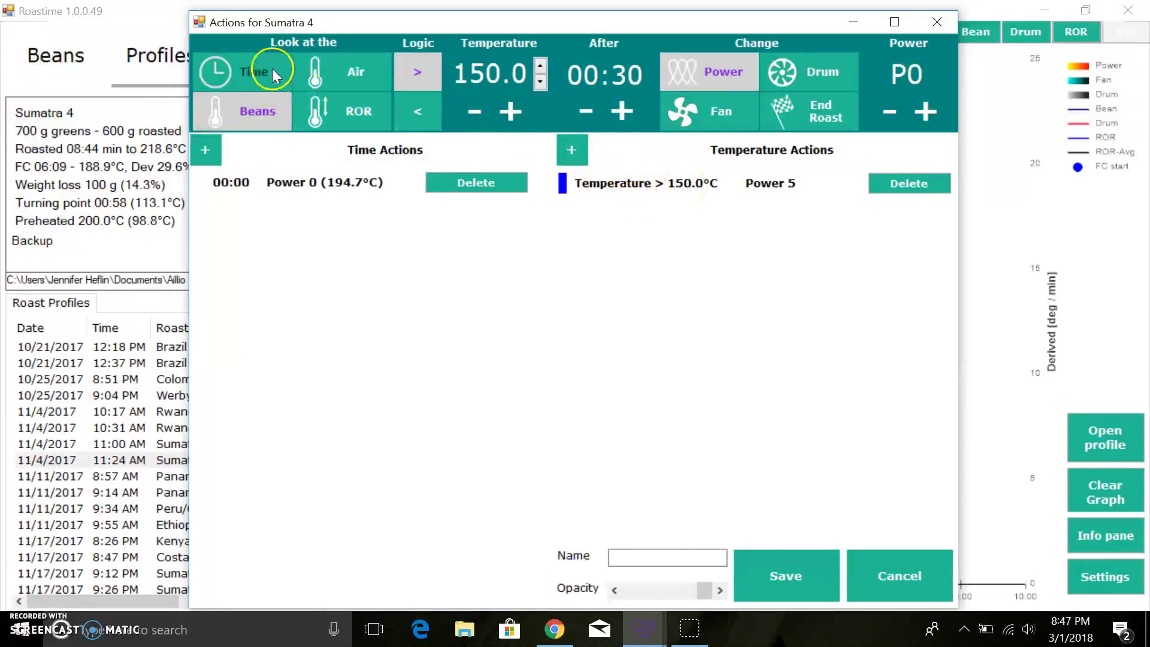
{"action": "left_click", "coordinate": [339, 120]}
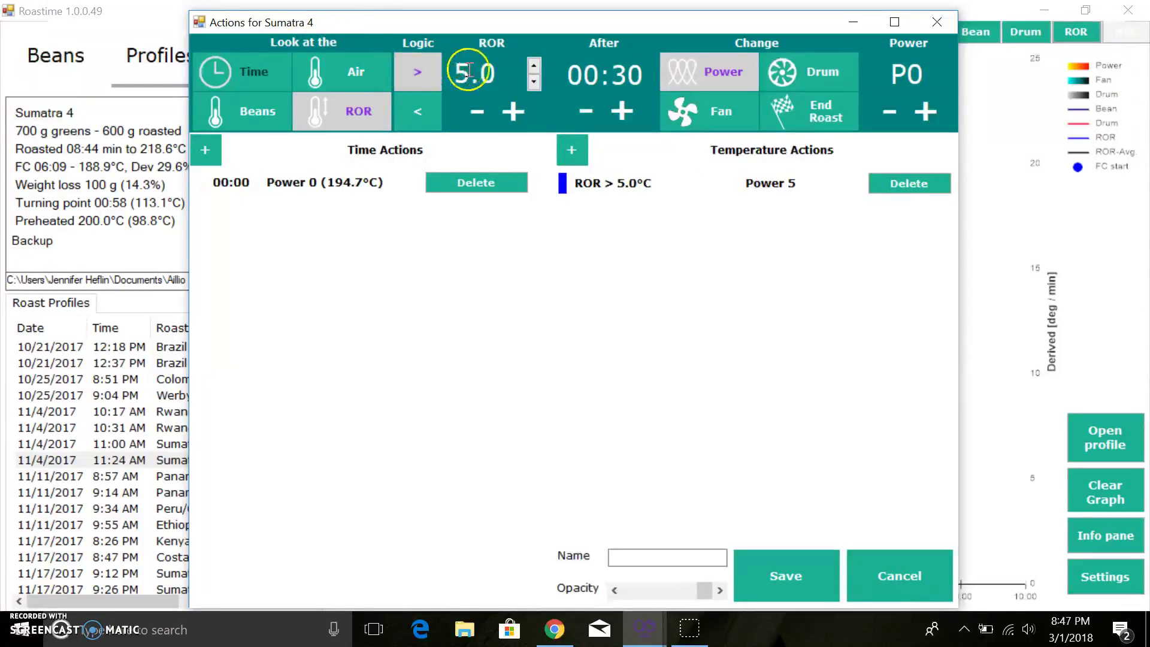
{"action": "left_click", "coordinate": [475, 112]}
{"action": "left_click", "coordinate": [475, 112]}
{"action": "left_click", "coordinate": [474, 112]}
{"action": "left_click", "coordinate": [475, 112]}
{"action": "left_click", "coordinate": [476, 112]}
{"action": "left_click", "coordinate": [475, 112]}
{"action": "left_click", "coordinate": [476, 112]}
{"action": "left_click", "coordinate": [476, 112]}
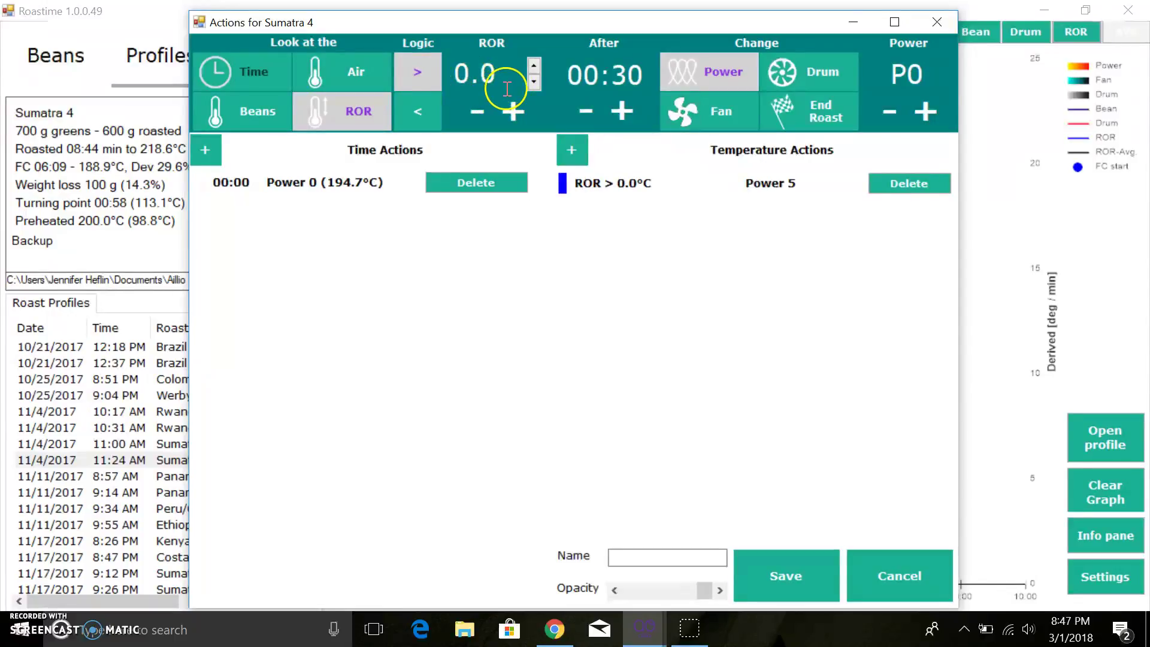
Step: Set the ROR-triggered action to change the power to 9
{"action": "left_click", "coordinate": [708, 74]}
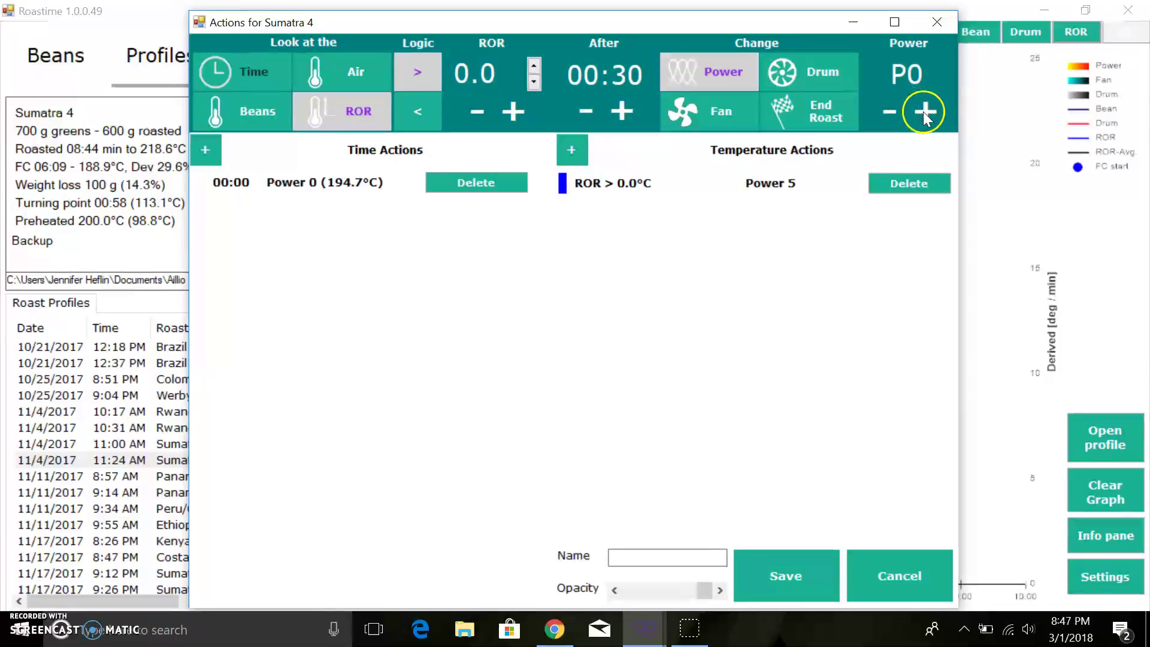
{"action": "left_click", "coordinate": [925, 110]}
{"action": "left_click", "coordinate": [925, 110]}
{"action": "left_click", "coordinate": [925, 110]}
{"action": "left_click", "coordinate": [925, 110]}
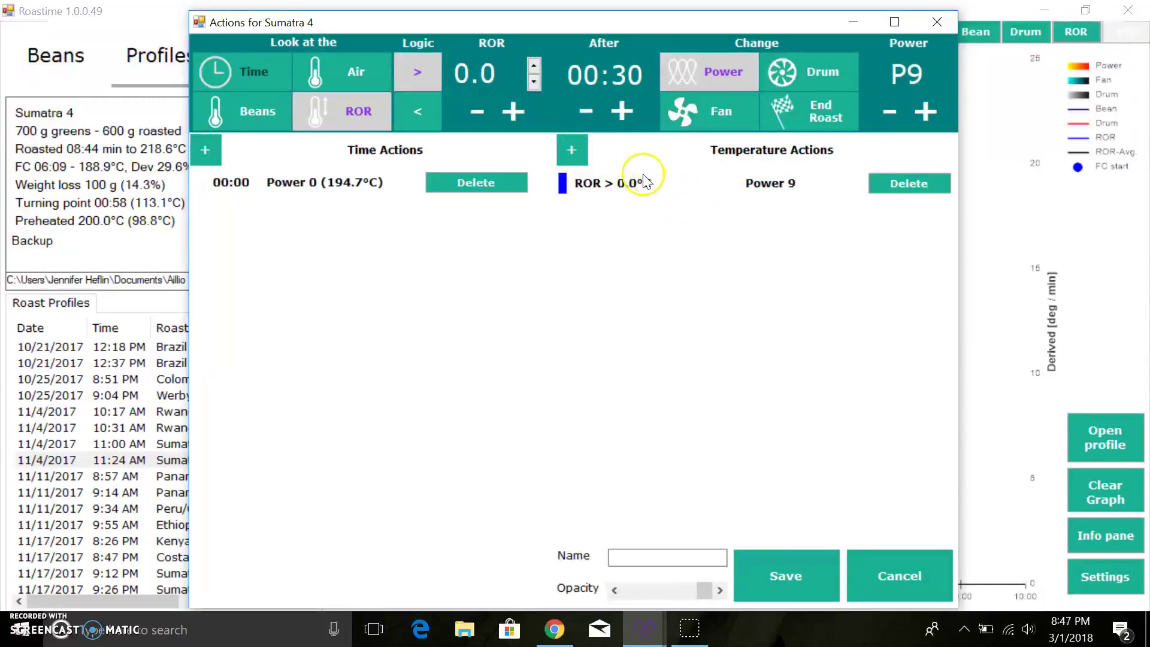
Step: Add a second temperature action and set the Power 9 action's trigger back to ROR greater than 0.0°C
{"action": "left_click", "coordinate": [573, 151]}
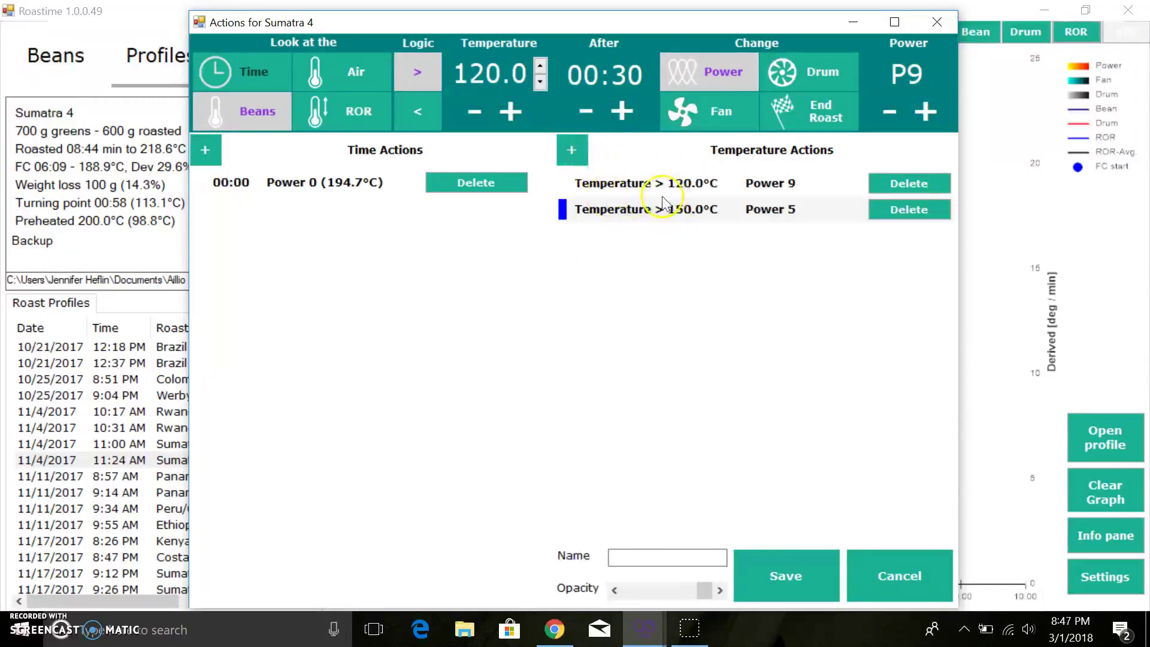
{"action": "left_click", "coordinate": [368, 112]}
{"action": "left_click", "coordinate": [475, 110]}
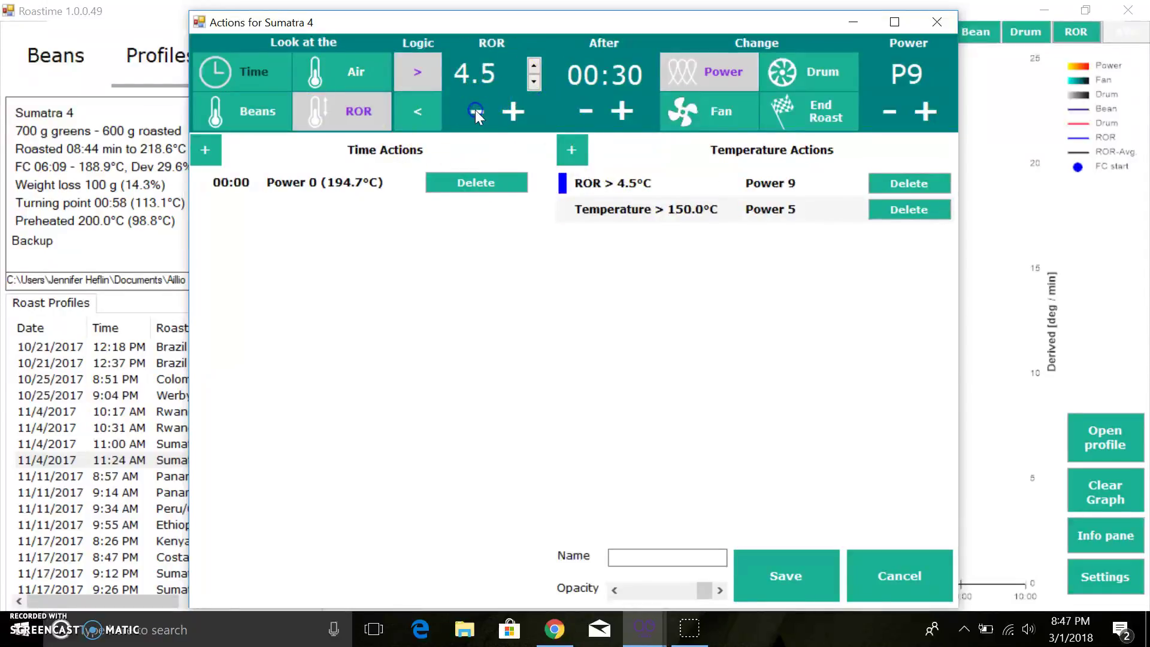
{"action": "left_click", "coordinate": [475, 109]}
{"action": "left_click", "coordinate": [475, 110]}
{"action": "left_click", "coordinate": [475, 110]}
{"action": "left_click", "coordinate": [476, 110]}
{"action": "left_click", "coordinate": [475, 110]}
{"action": "left_click", "coordinate": [475, 110]}
{"action": "left_click", "coordinate": [475, 110]}
{"action": "left_click", "coordinate": [475, 109]}
{"action": "left_click", "coordinate": [475, 110]}
Step: Set the second temperature action to trigger above a bean temperature of 155.0°C and change the power to 8
{"action": "left_click", "coordinate": [631, 211]}
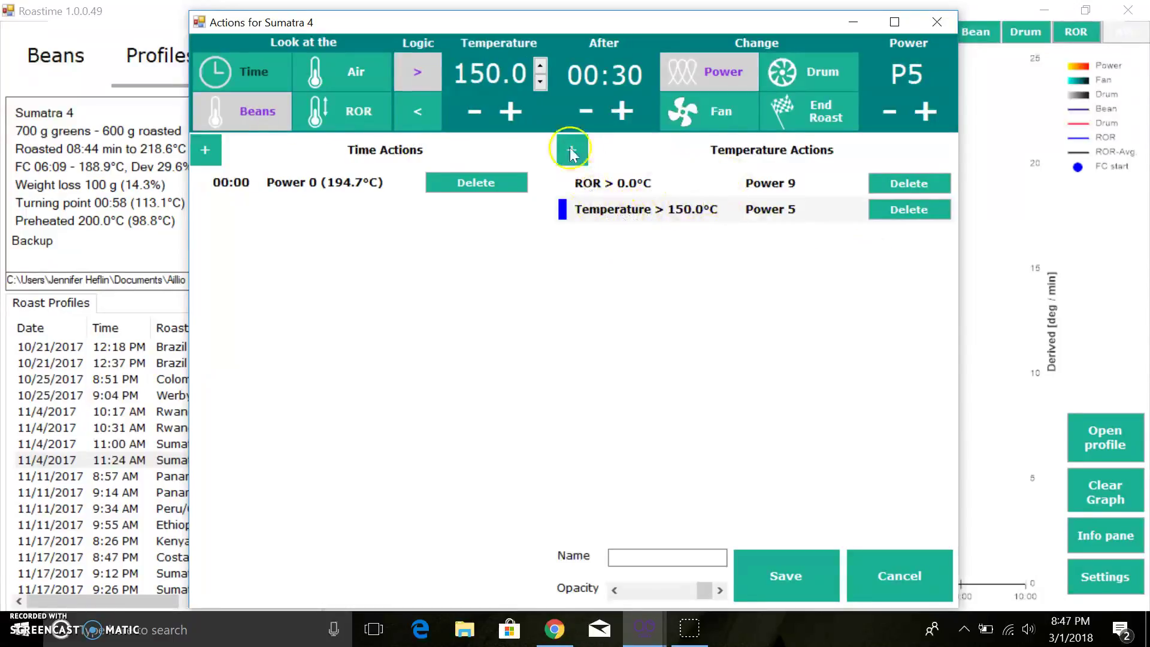
{"action": "left_click", "coordinate": [506, 110]}
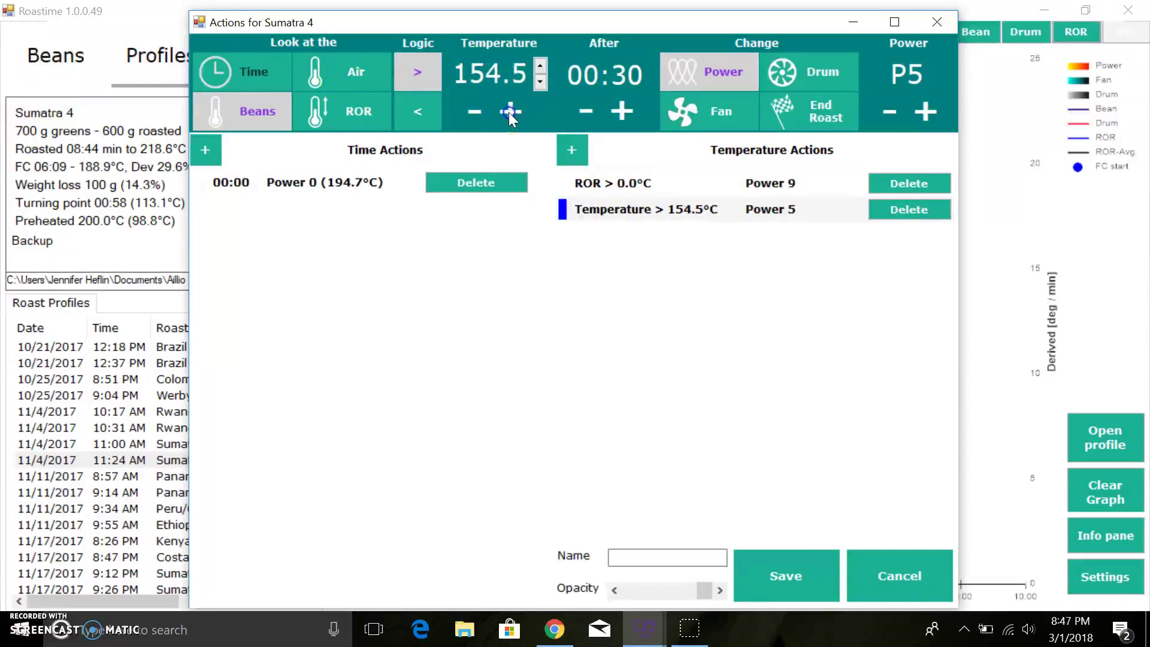
{"action": "left_click", "coordinate": [483, 114]}
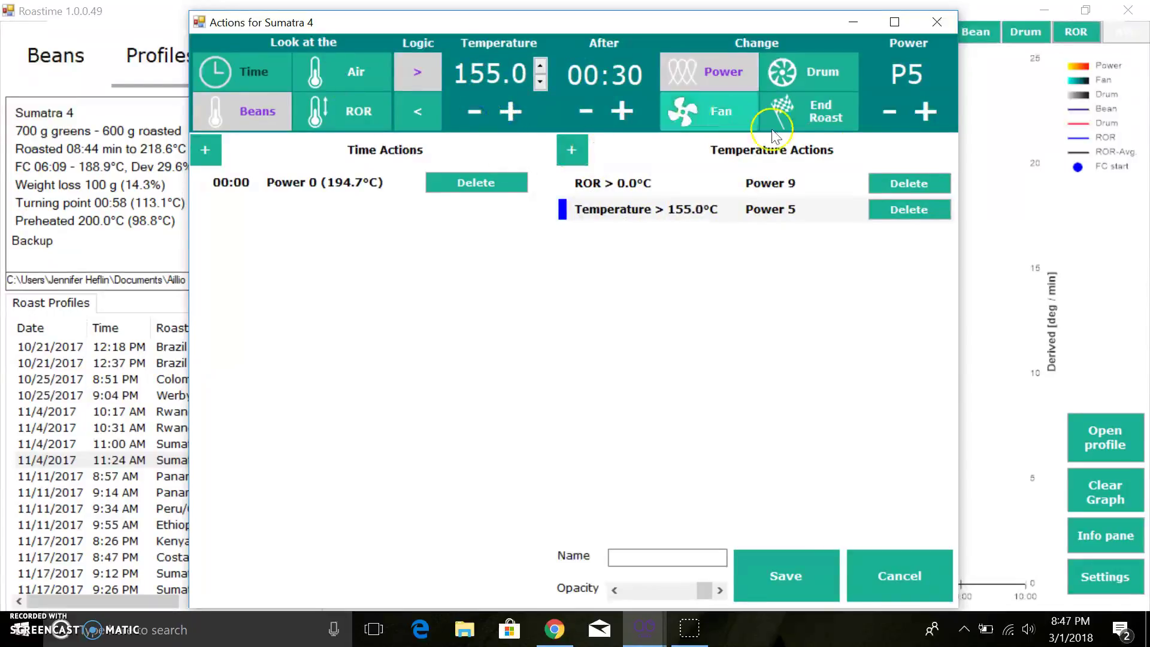
{"action": "left_click", "coordinate": [926, 110]}
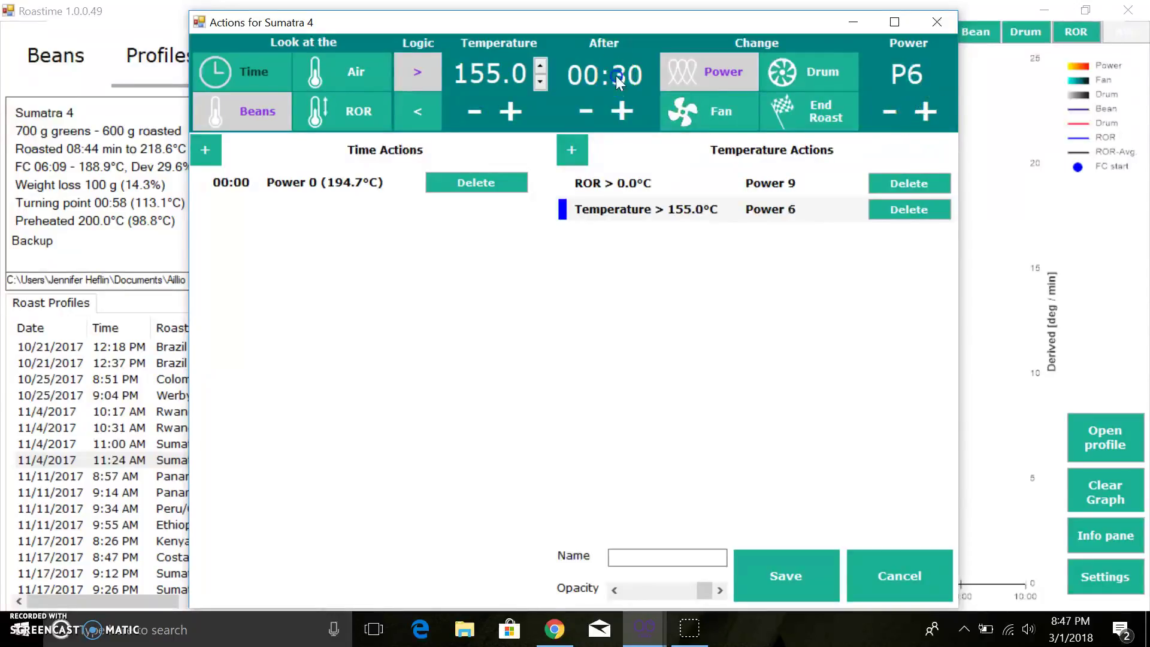
{"action": "left_click", "coordinate": [925, 111]}
{"action": "left_click", "coordinate": [926, 111]}
{"action": "left_click", "coordinate": [926, 111]}
{"action": "left_click", "coordinate": [890, 111]}
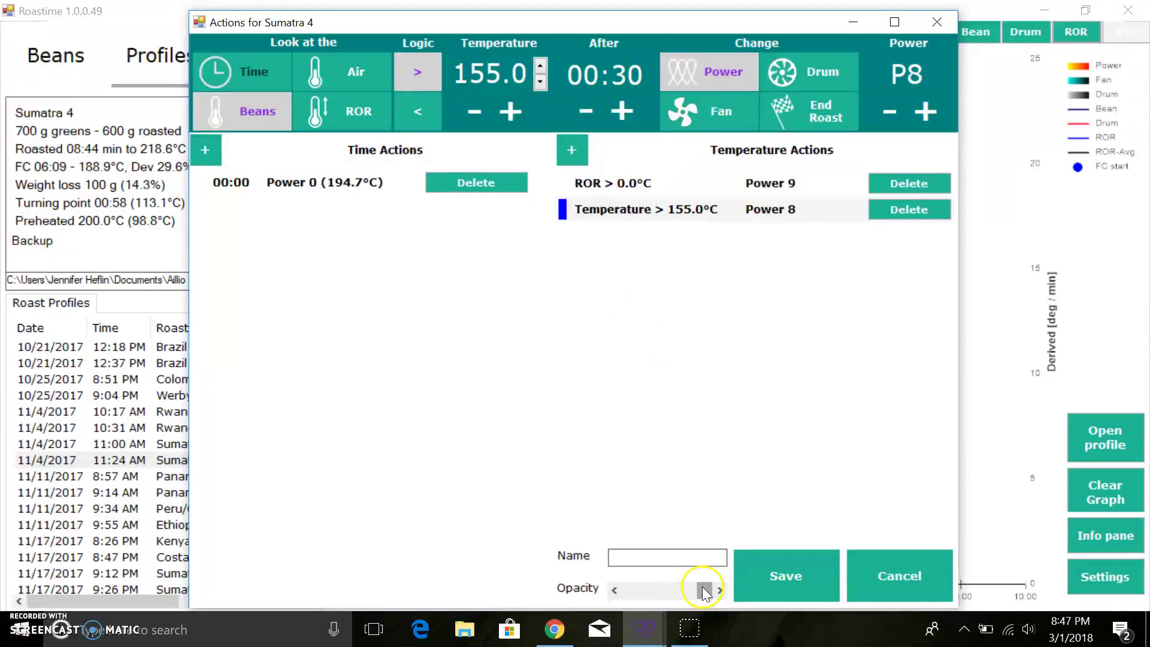
Step: Fade the actions window to reveal the roast graph behind it, restore its full opacity, and cancel the action edits
{"action": "left_click_drag", "start_coordinate": [701, 592], "coordinate": [667, 588]}
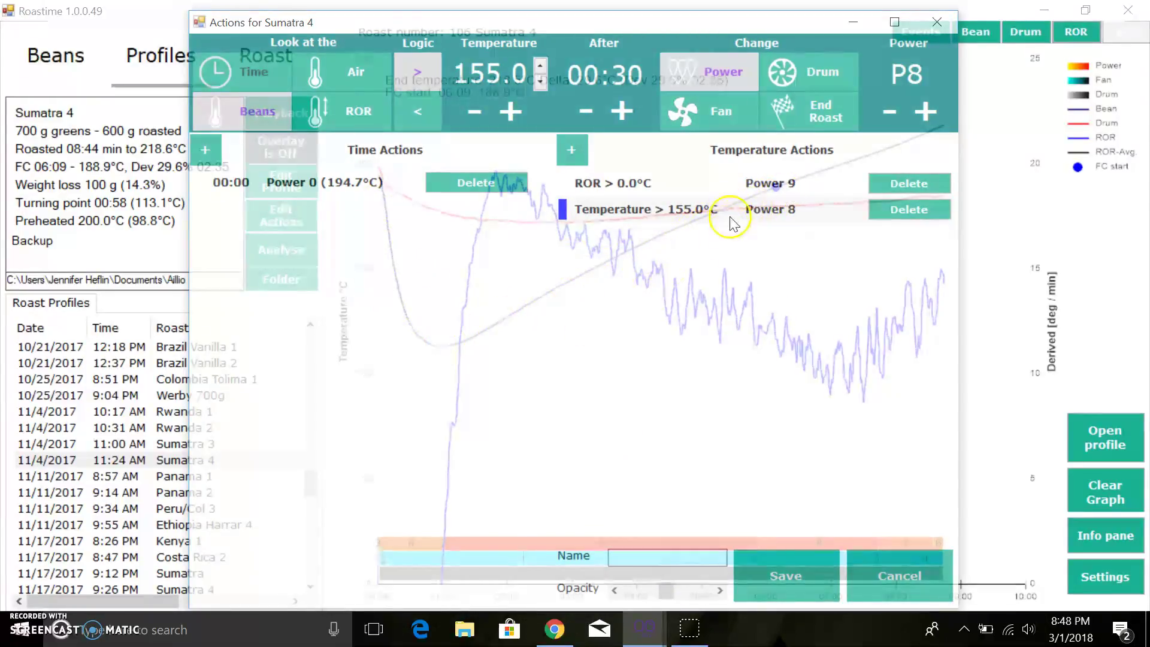
{"action": "left_click_drag", "start_coordinate": [666, 591], "coordinate": [704, 590]}
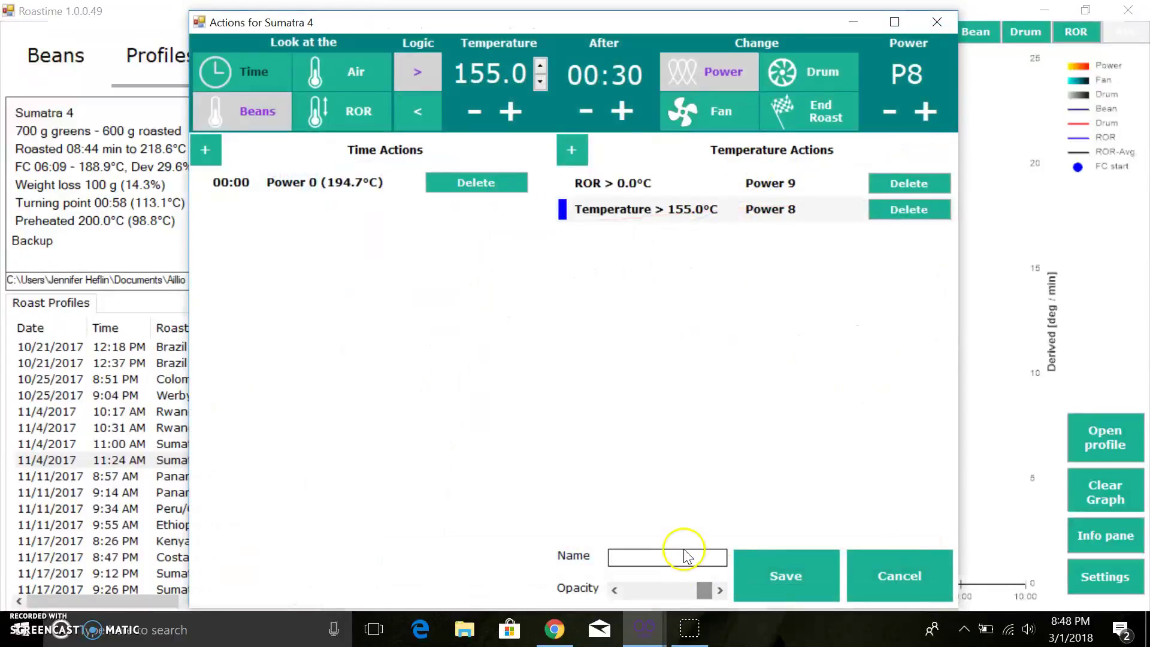
{"action": "left_click", "coordinate": [939, 558]}
Step: Load the 10/25/2017 Werby 700g roast profile, request its playback, and cancel at the preheat confirmation
{"action": "left_click", "coordinate": [203, 395]}
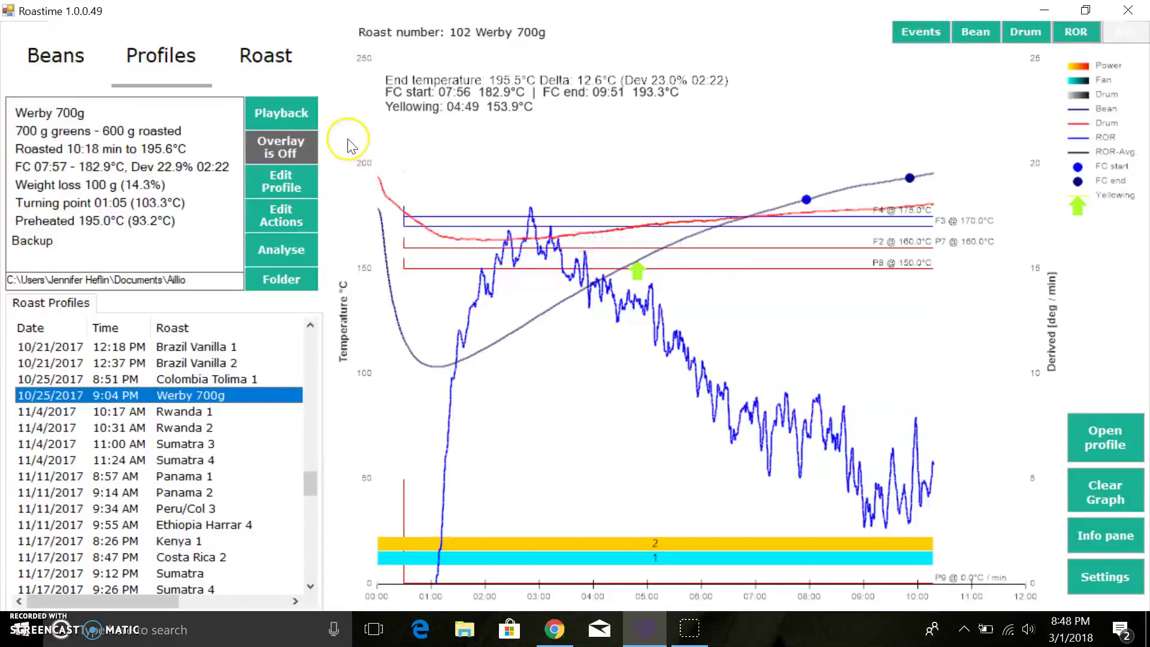
{"action": "left_click", "coordinate": [275, 114]}
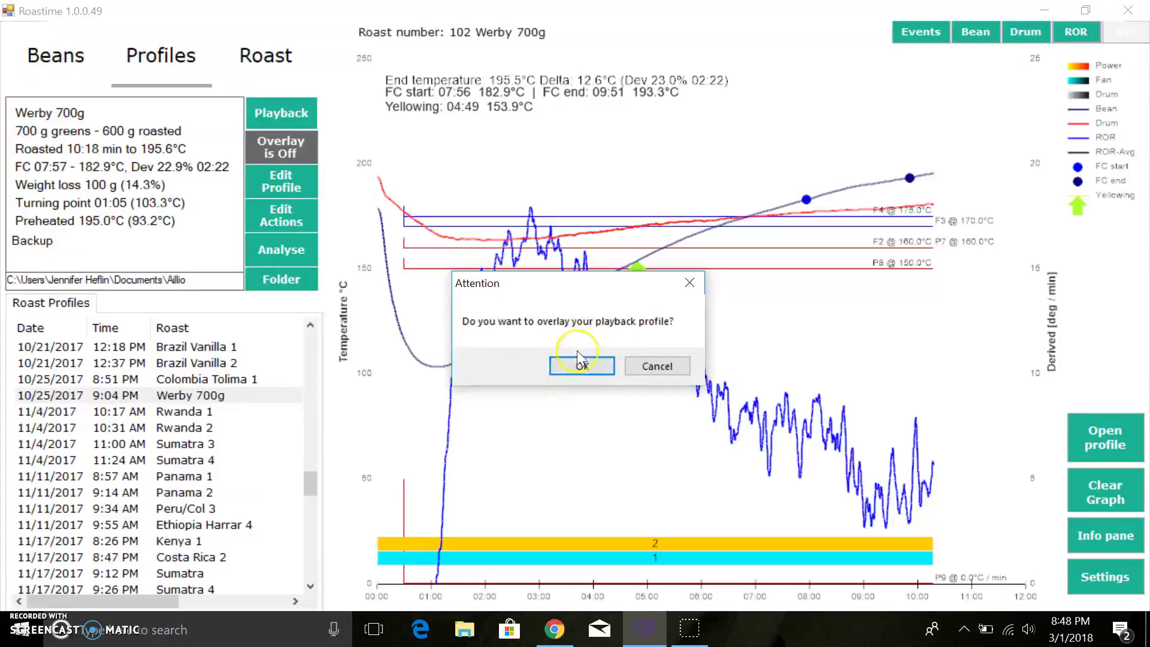
{"action": "left_click", "coordinate": [629, 264]}
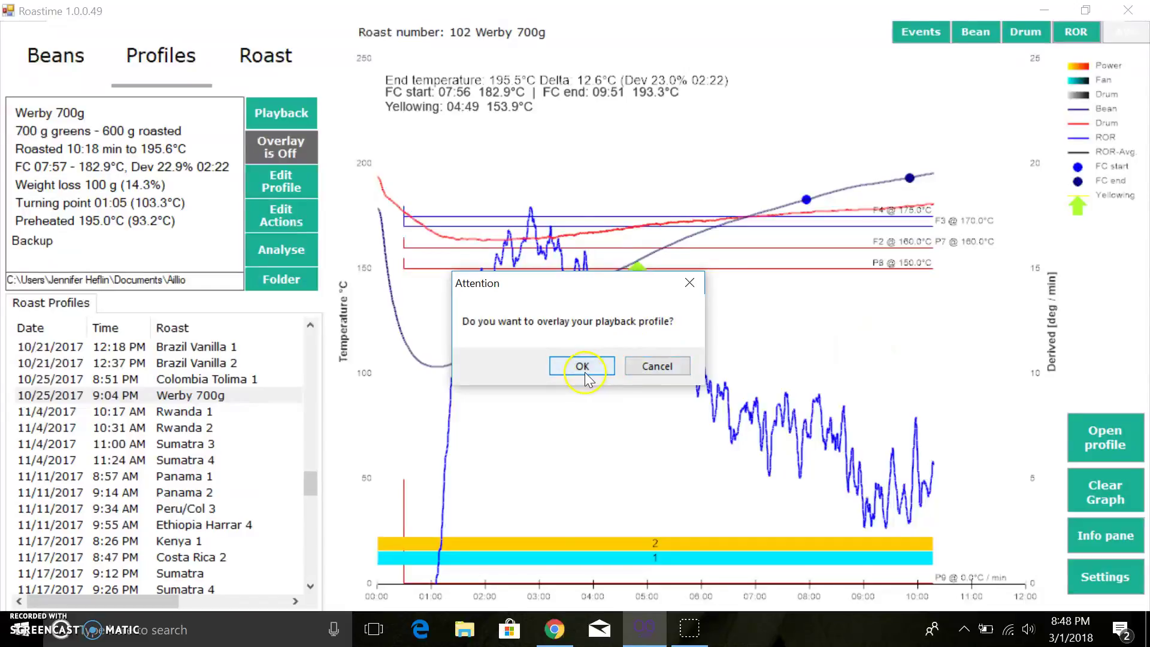
{"action": "left_click", "coordinate": [640, 368]}
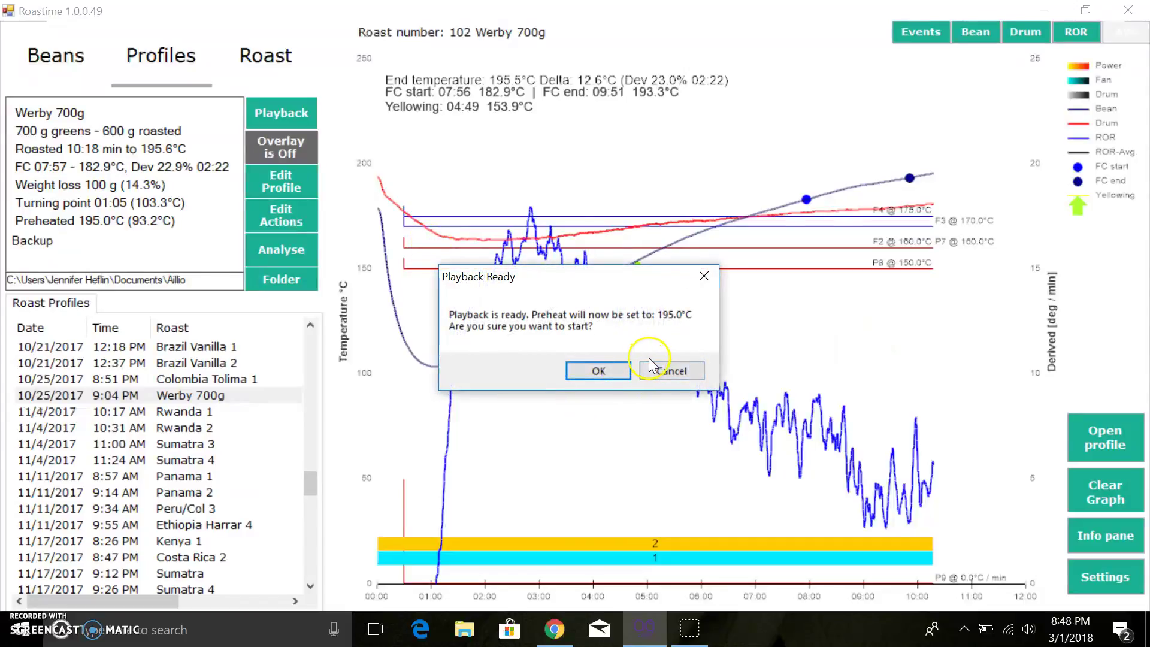
{"action": "left_click", "coordinate": [659, 370]}
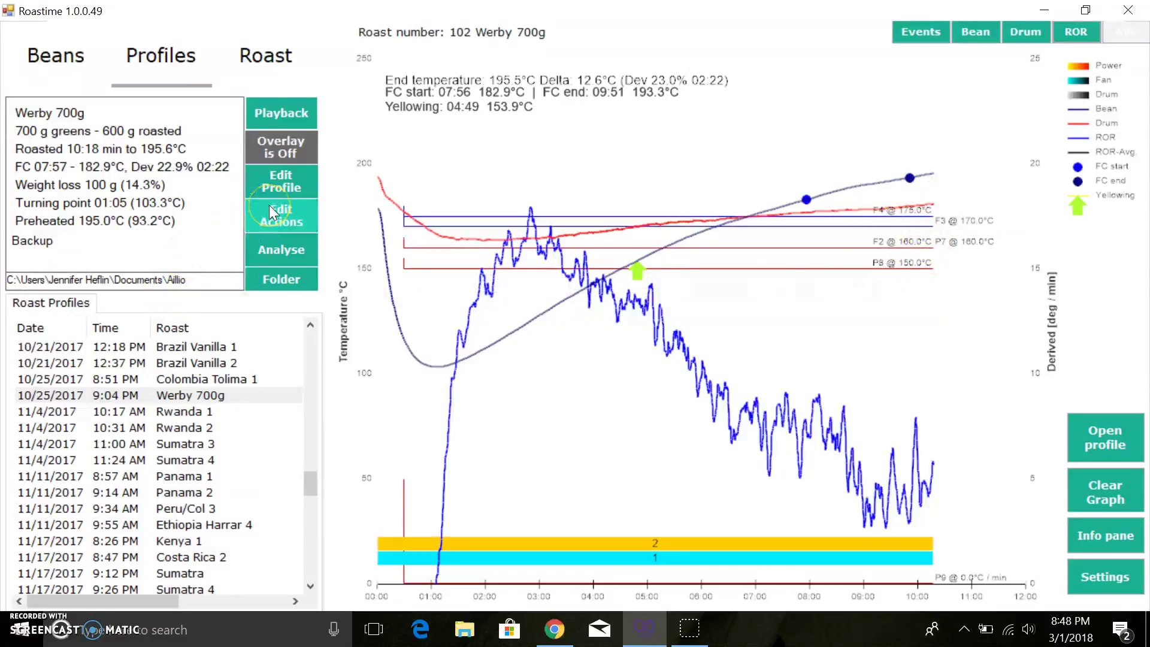
Step: Open the roast profile analysis in a maximized window and set the X axis data type to First crack start time
{"action": "left_click", "coordinate": [290, 254]}
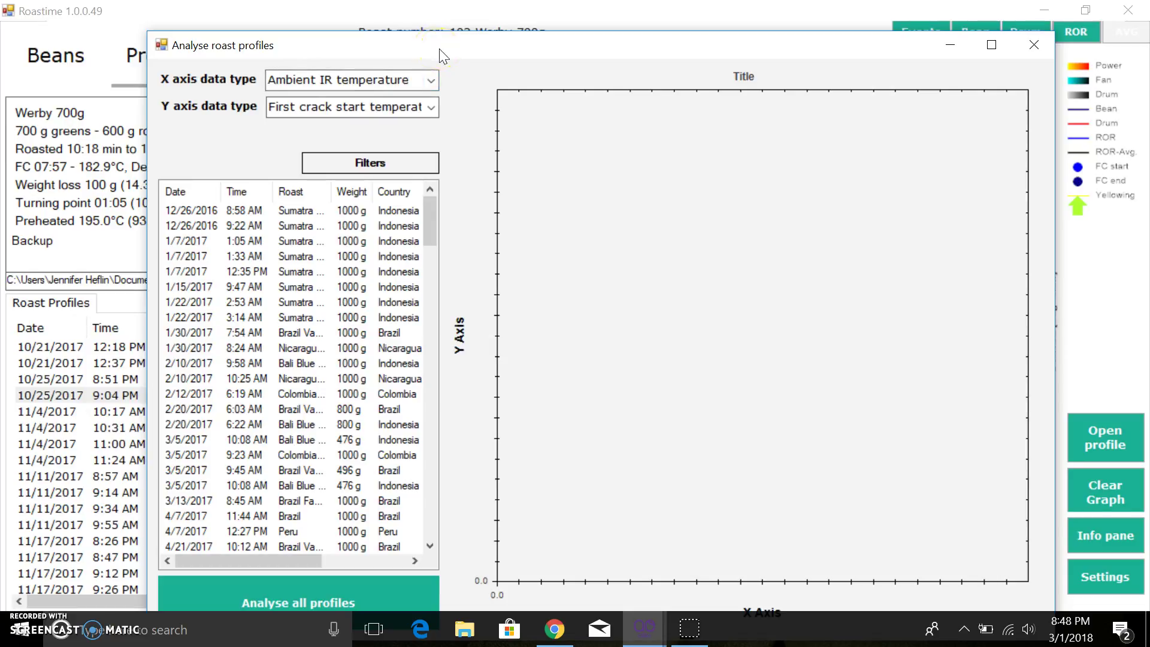
{"action": "double_click", "coordinate": [440, 49]}
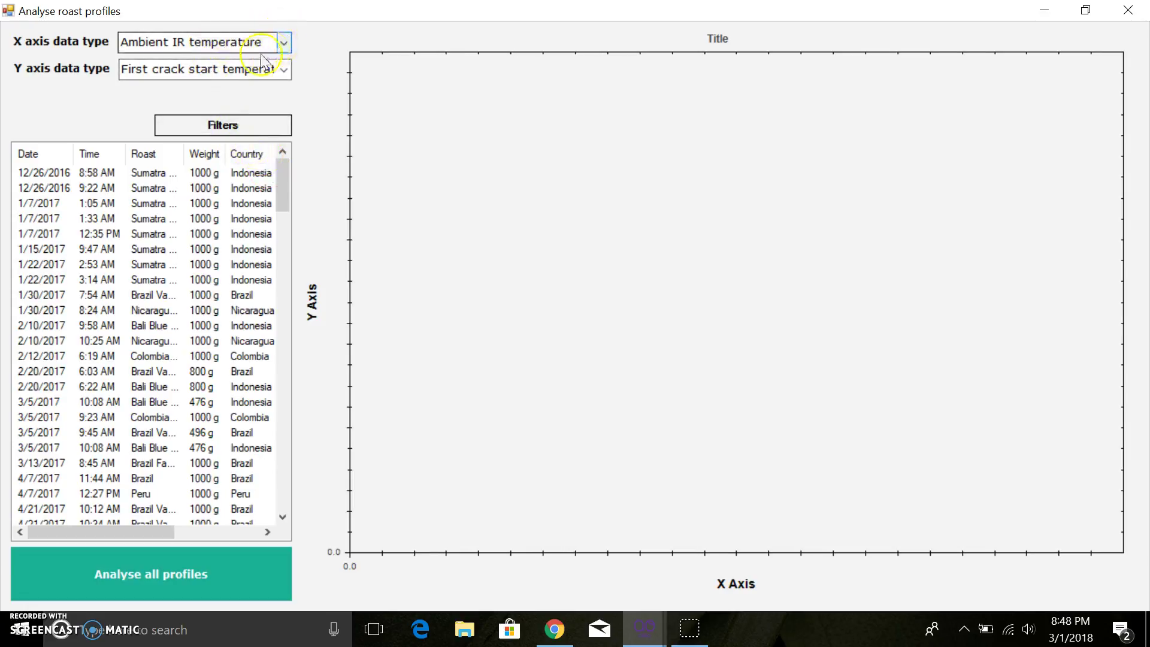
{"action": "left_click", "coordinate": [284, 42]}
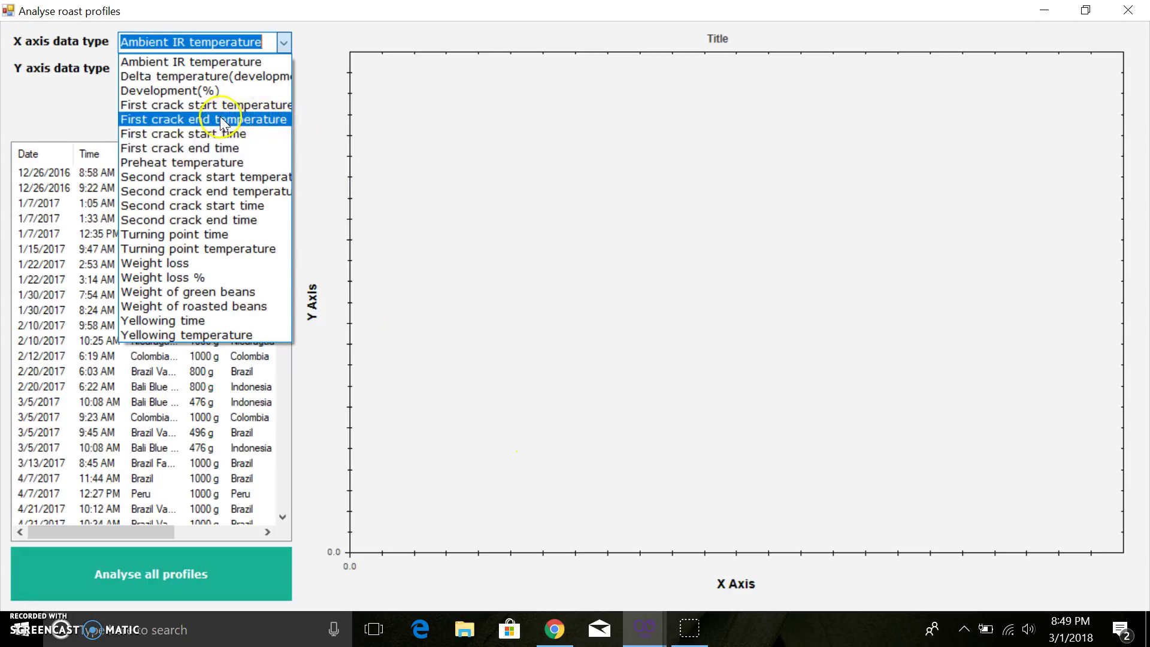
{"action": "left_click", "coordinate": [181, 134]}
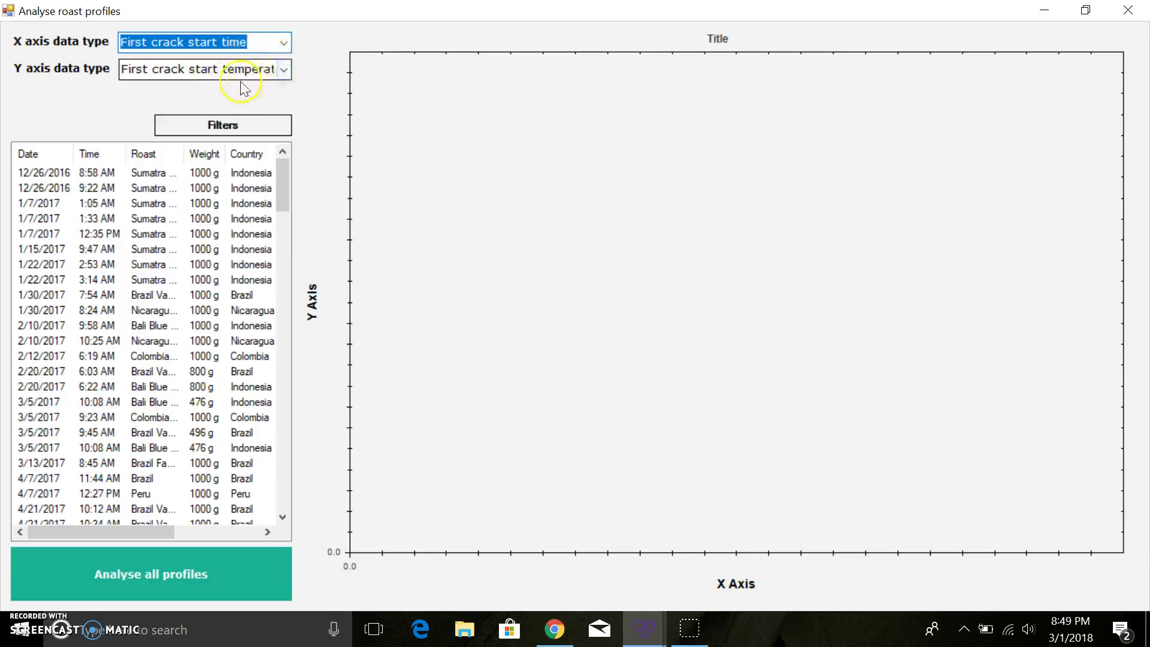
Step: Filter the analysis list to roasts from Colombia and plot all the filtered profiles
{"action": "left_click", "coordinate": [219, 123]}
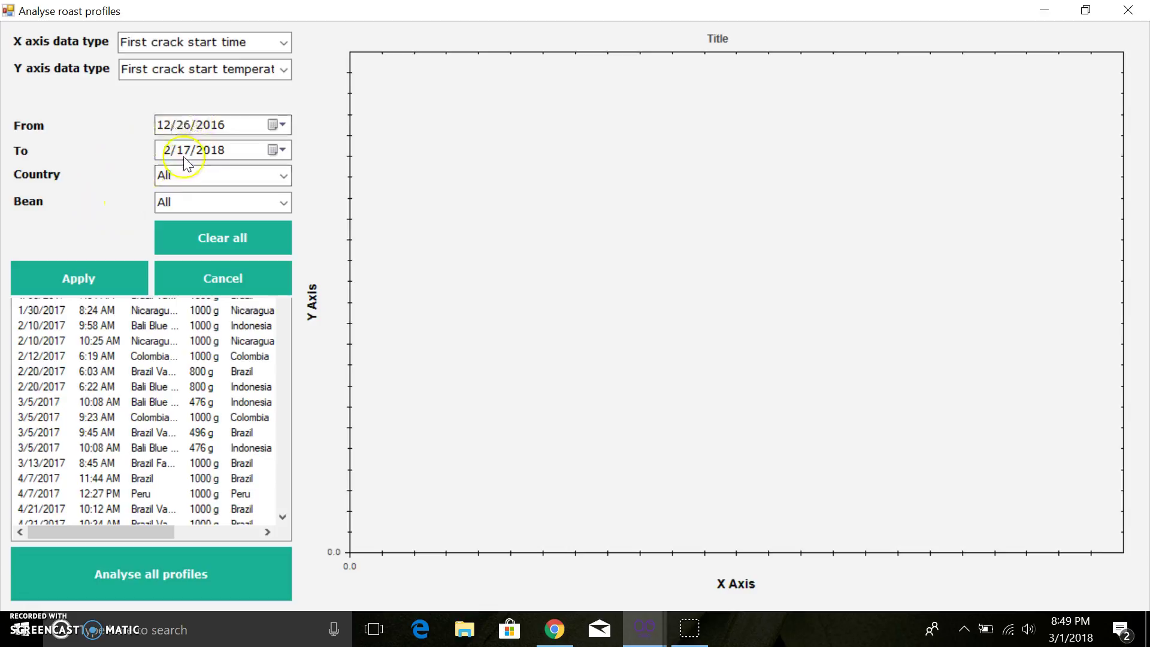
{"action": "left_click", "coordinate": [282, 175]}
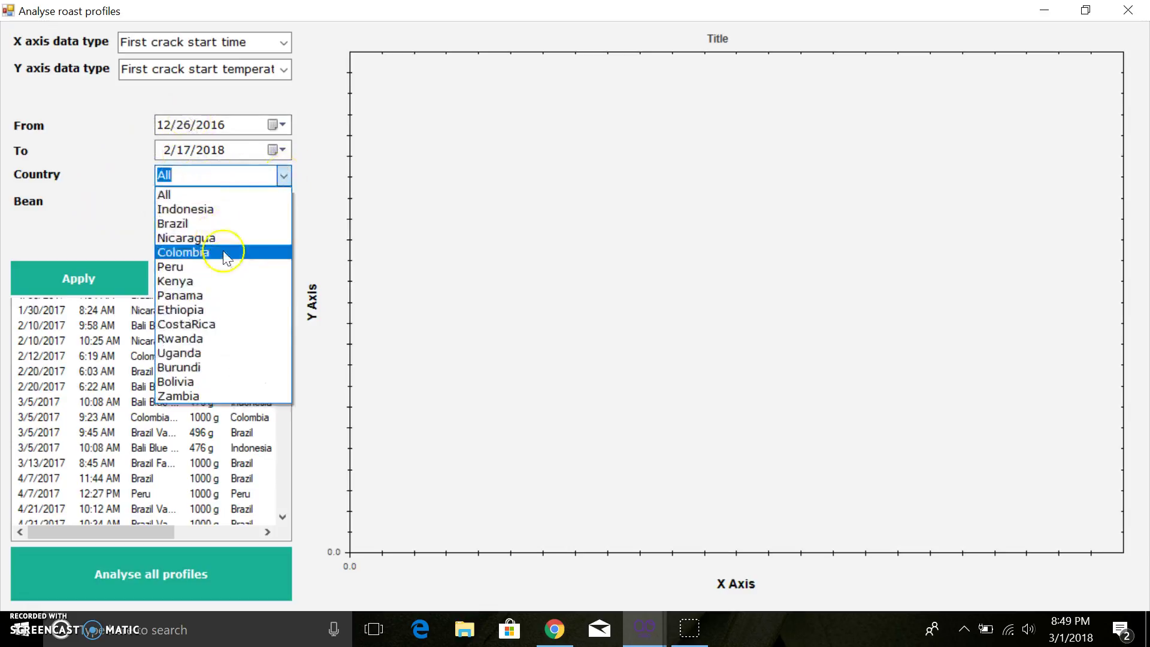
{"action": "left_click", "coordinate": [227, 257]}
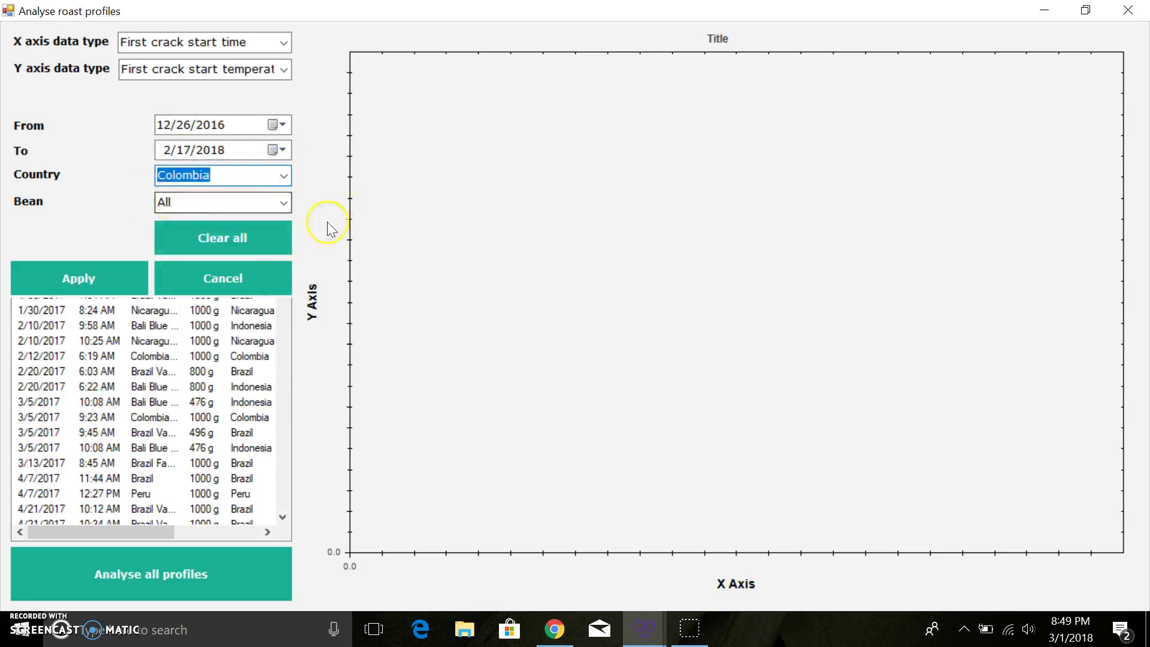
{"action": "left_click", "coordinate": [73, 281]}
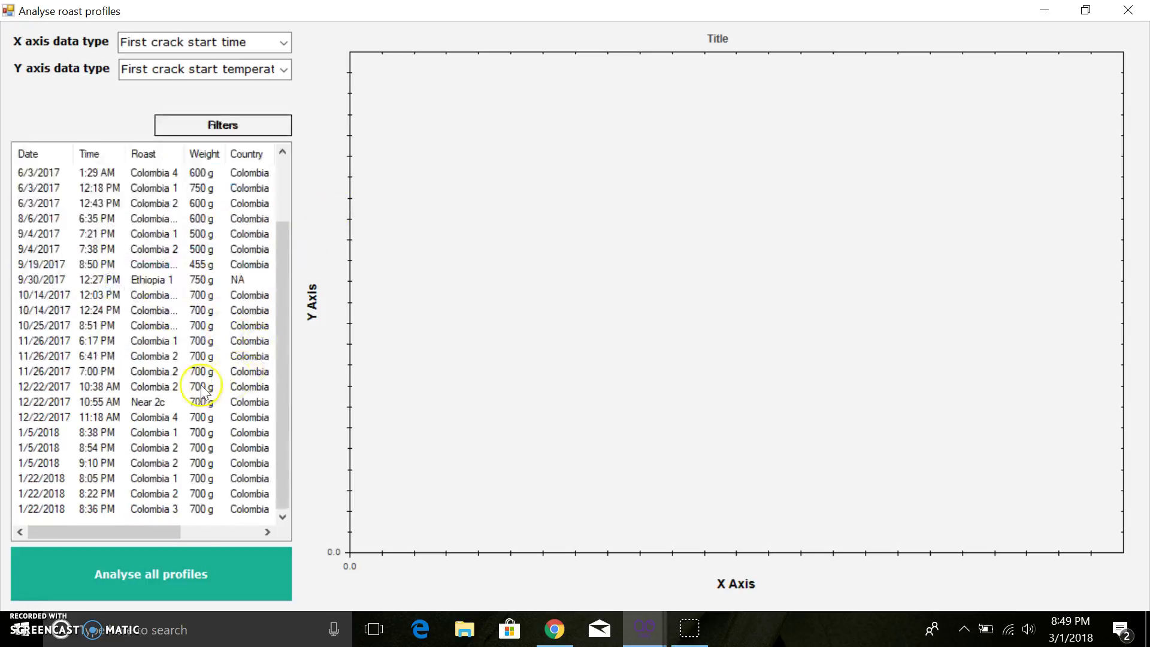
{"action": "left_click", "coordinate": [161, 574]}
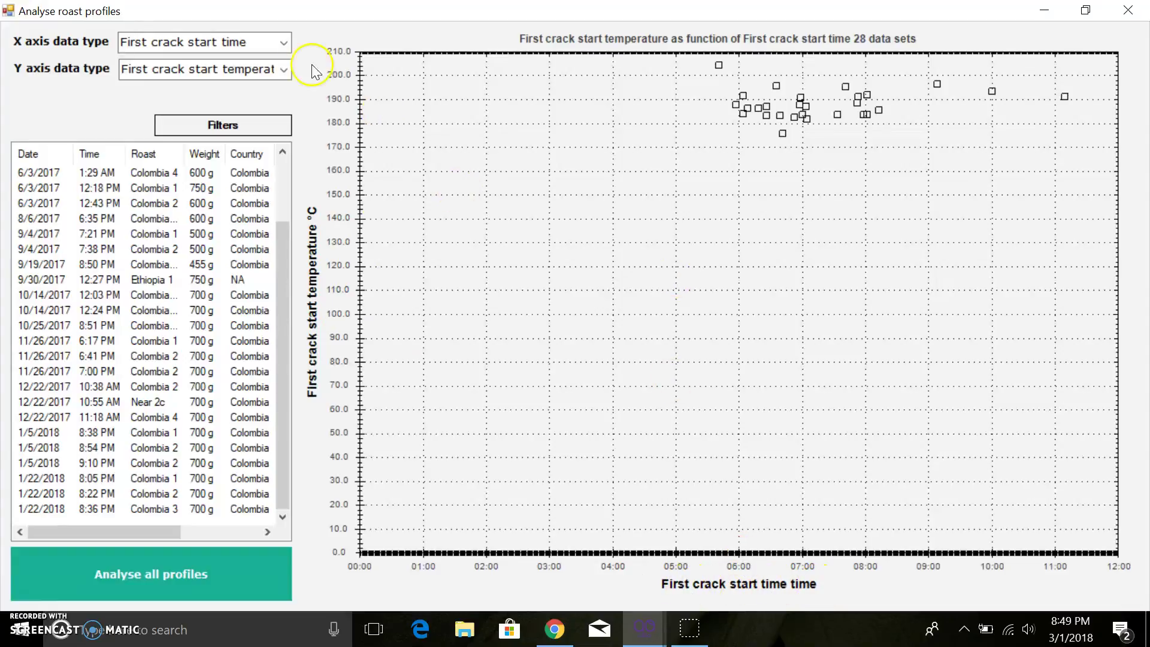
Step: Review the available Y axis data types without changing the selection, and set the plot's scale to default
{"action": "left_click", "coordinate": [284, 70]}
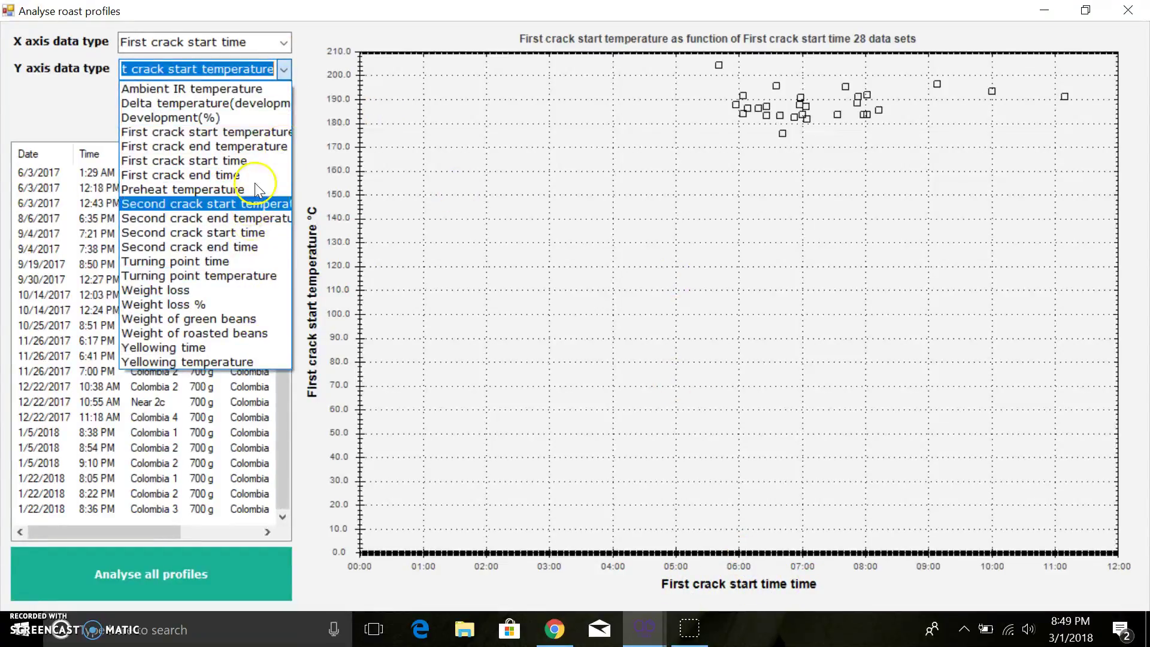
{"action": "left_click", "coordinate": [519, 142]}
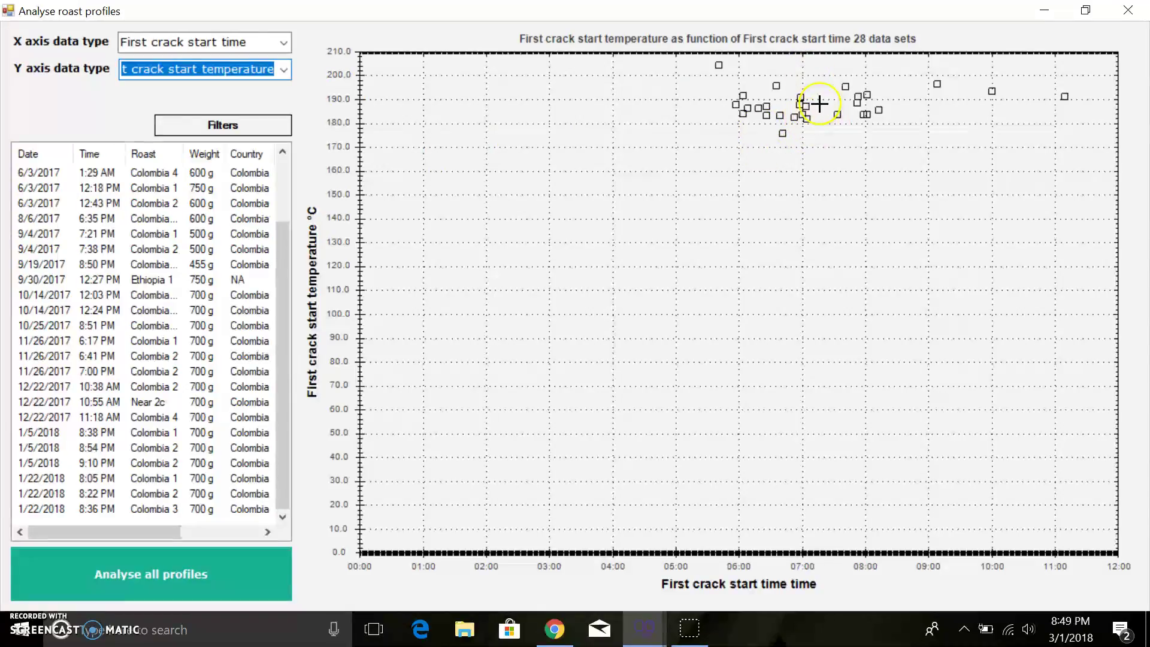
{"action": "right_click", "coordinate": [767, 132]}
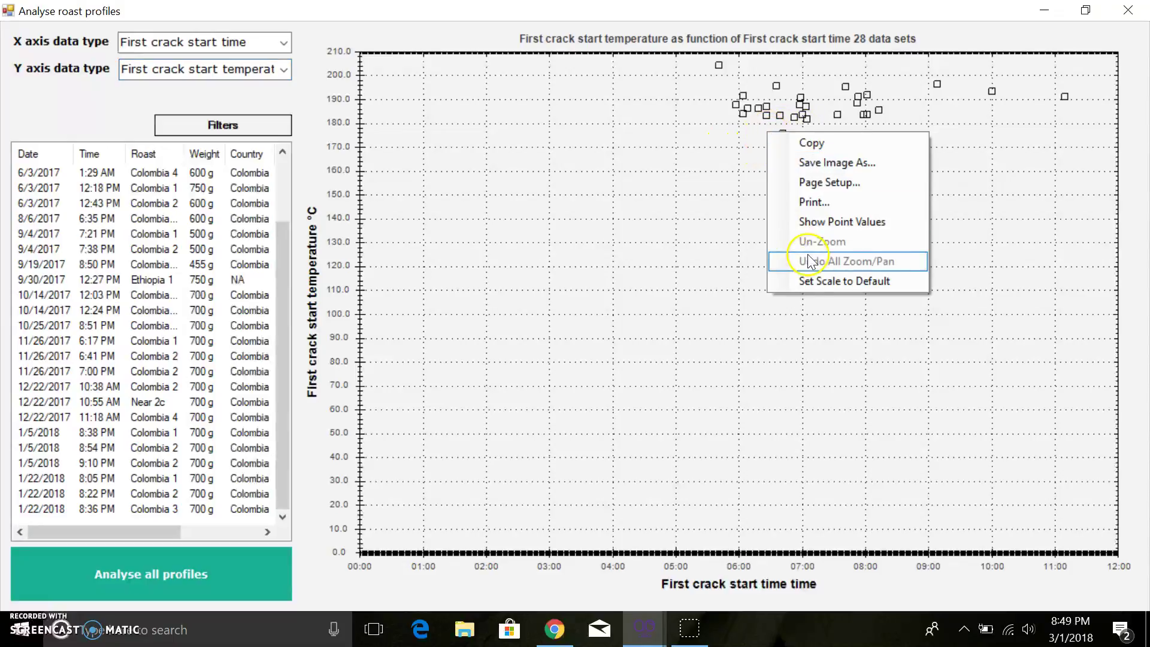
{"action": "left_click", "coordinate": [816, 286]}
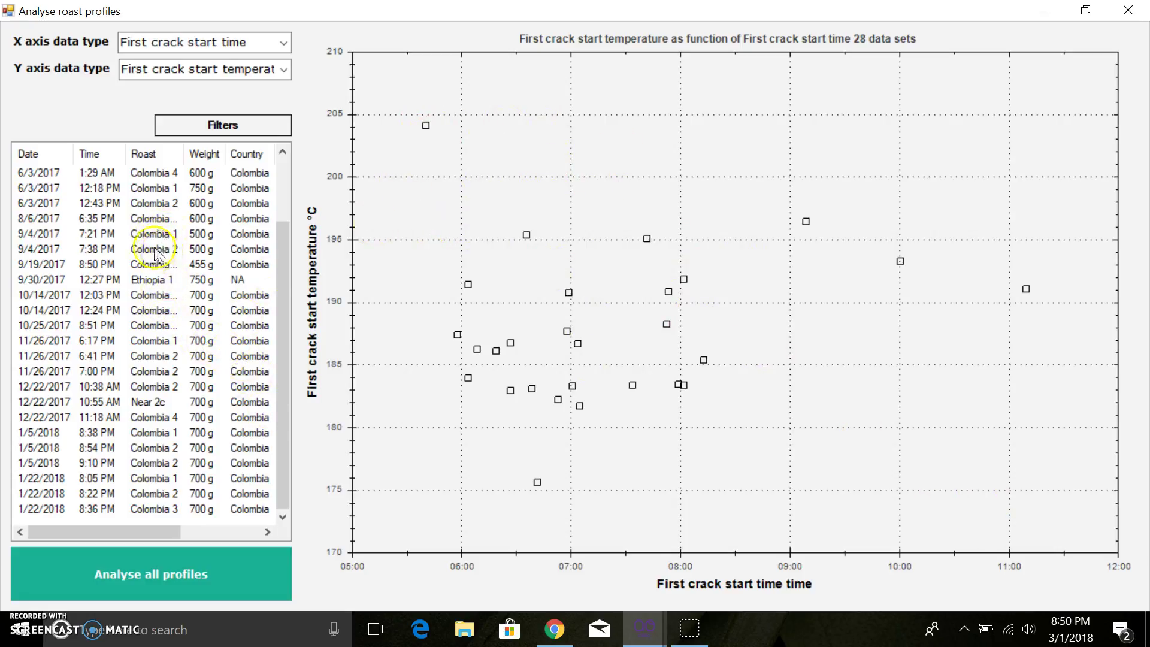
Step: Analyse only the six Colombia roasts dated 1/5/2018 to 1/22/2018 and set the new plot's scale to default
{"action": "left_click", "coordinate": [179, 432]}
{"action": "left_click", "coordinate": [172, 508], "text": "shift"}
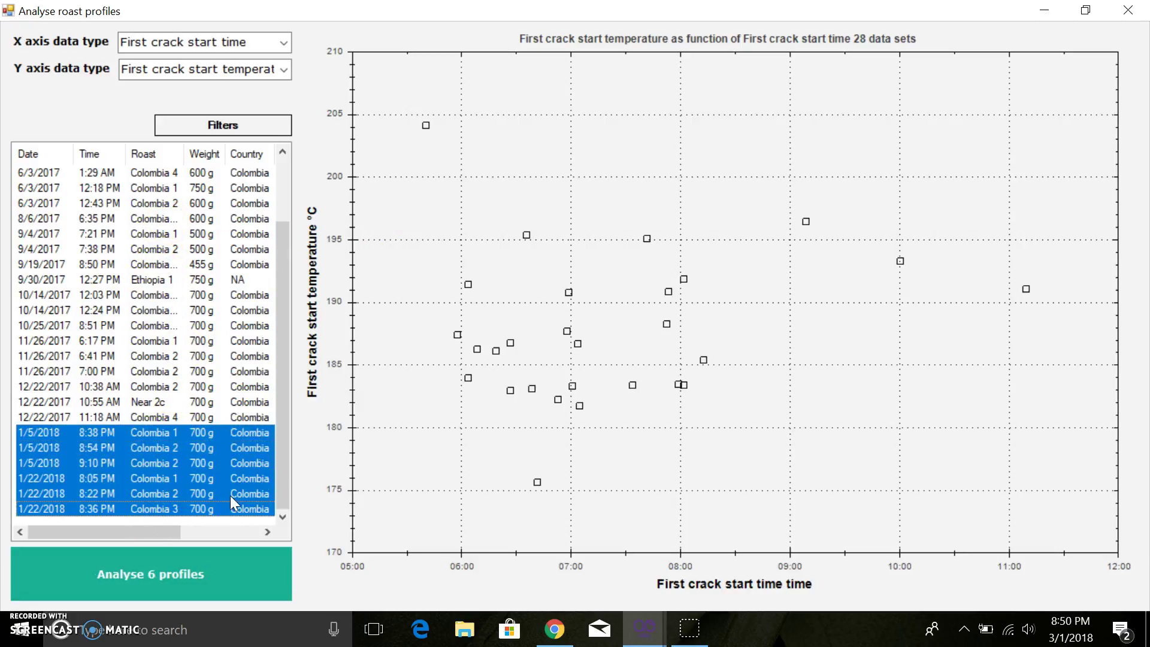
{"action": "left_click", "coordinate": [192, 574]}
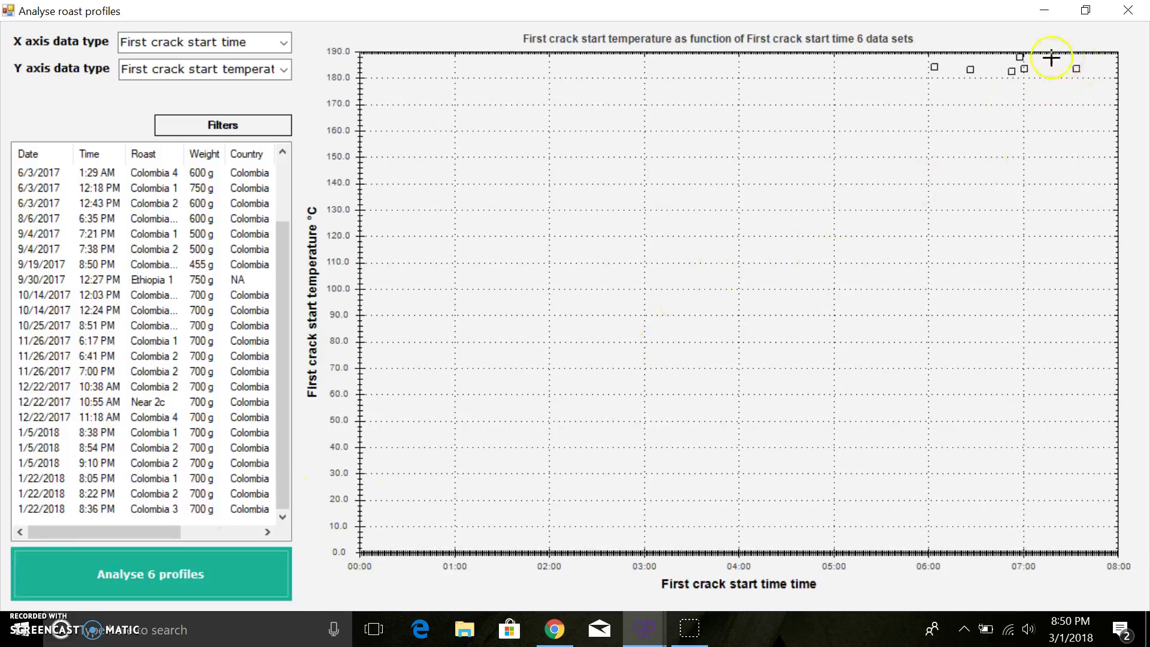
{"action": "right_click", "coordinate": [1013, 79]}
{"action": "left_click", "coordinate": [1055, 231]}
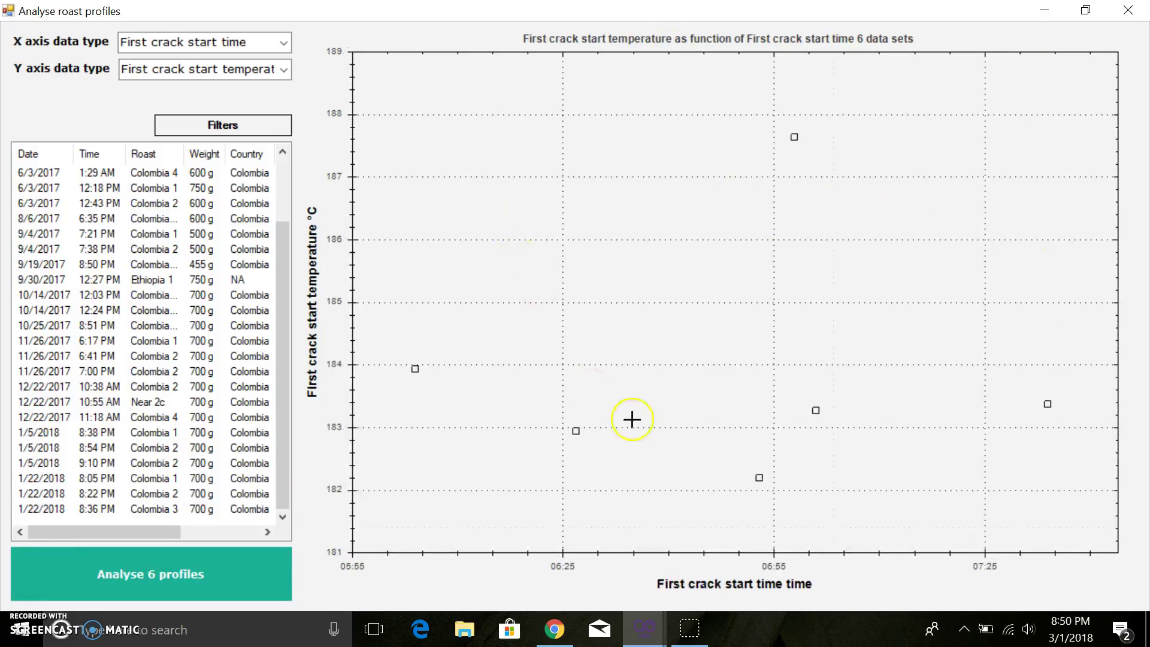
Step: Review the plot's options for copying, saving and printing, and close the analysis window
{"action": "right_click", "coordinate": [790, 244]}
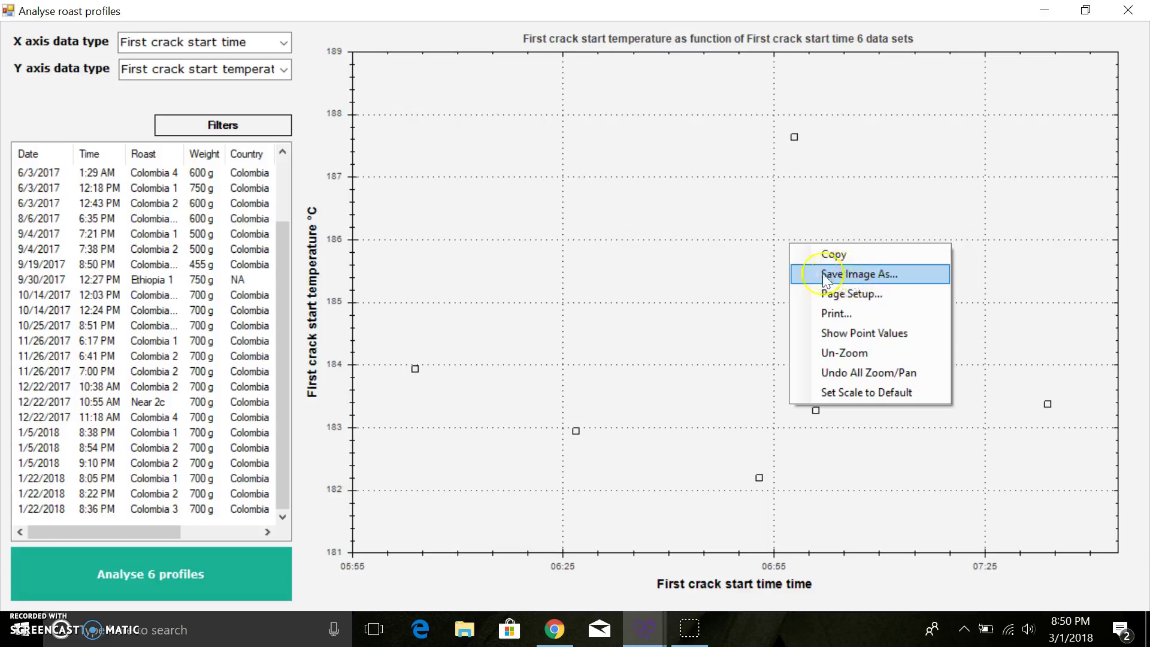
{"action": "left_click", "coordinate": [707, 306]}
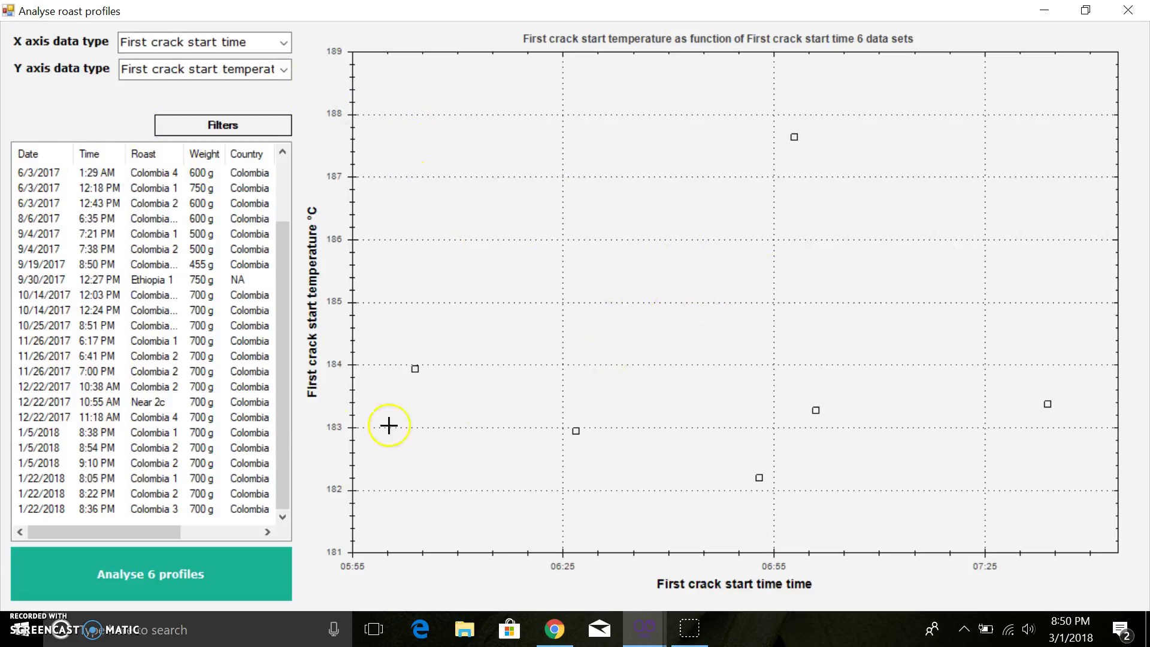
{"action": "left_click", "coordinate": [1128, 10]}
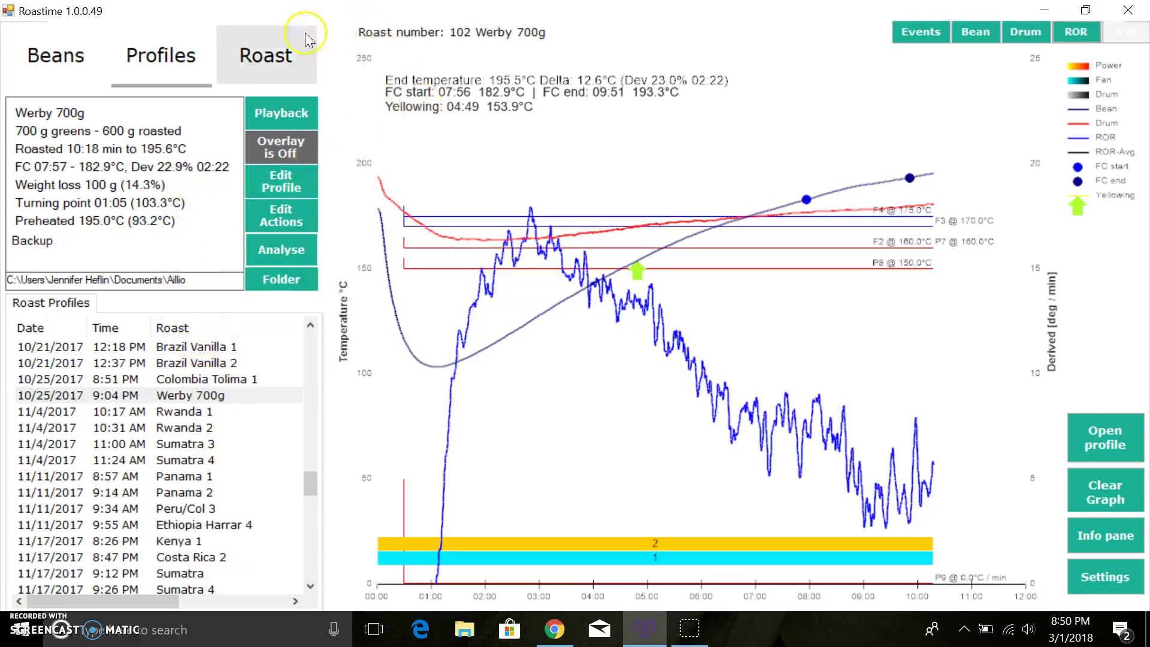
Step: Show the live Roast view and toggle the graph's Bean and ROR curves off and back on
{"action": "left_click", "coordinate": [258, 66]}
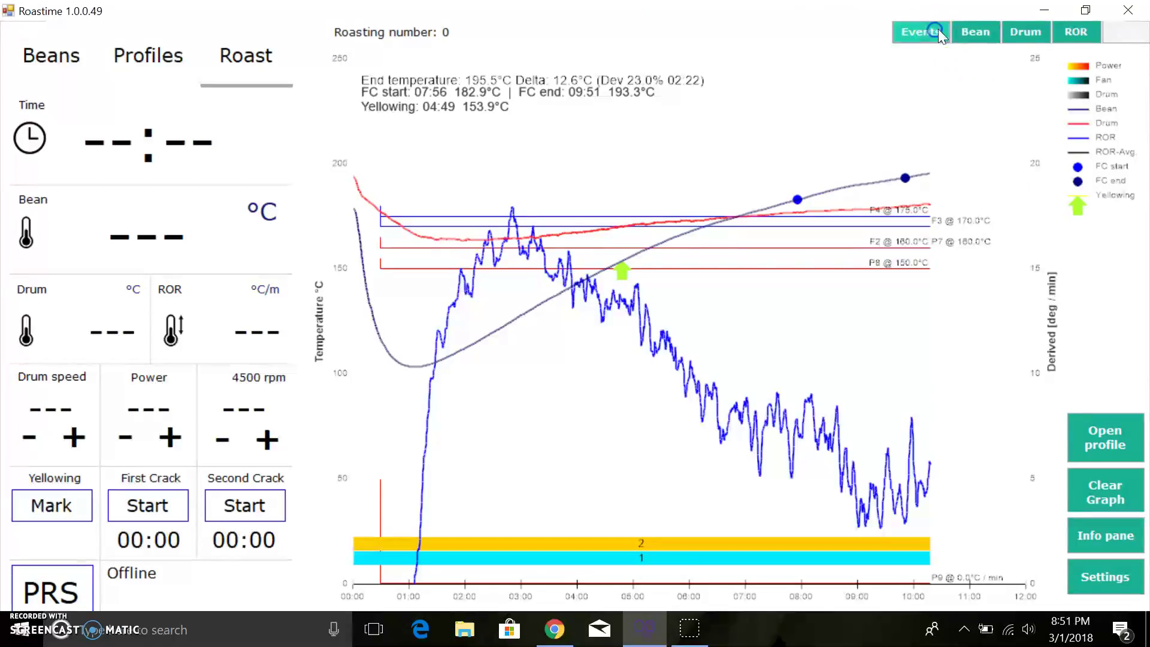
{"action": "left_click", "coordinate": [971, 31]}
{"action": "left_click", "coordinate": [983, 37]}
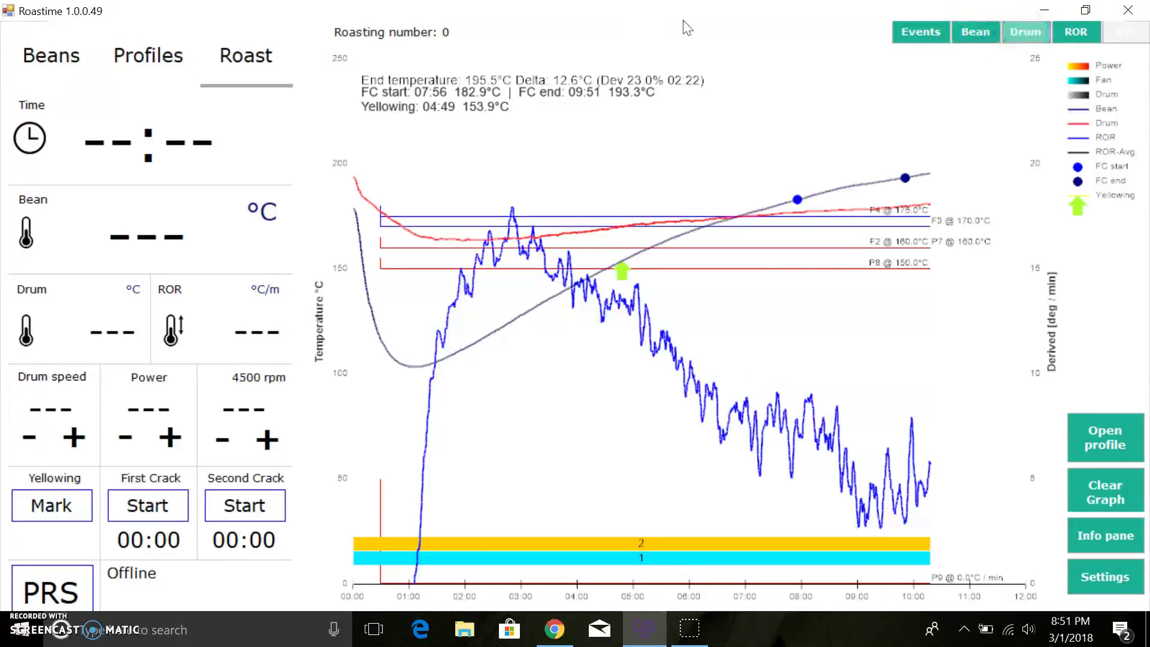
{"action": "left_click", "coordinate": [1076, 32]}
{"action": "left_click", "coordinate": [1077, 32]}
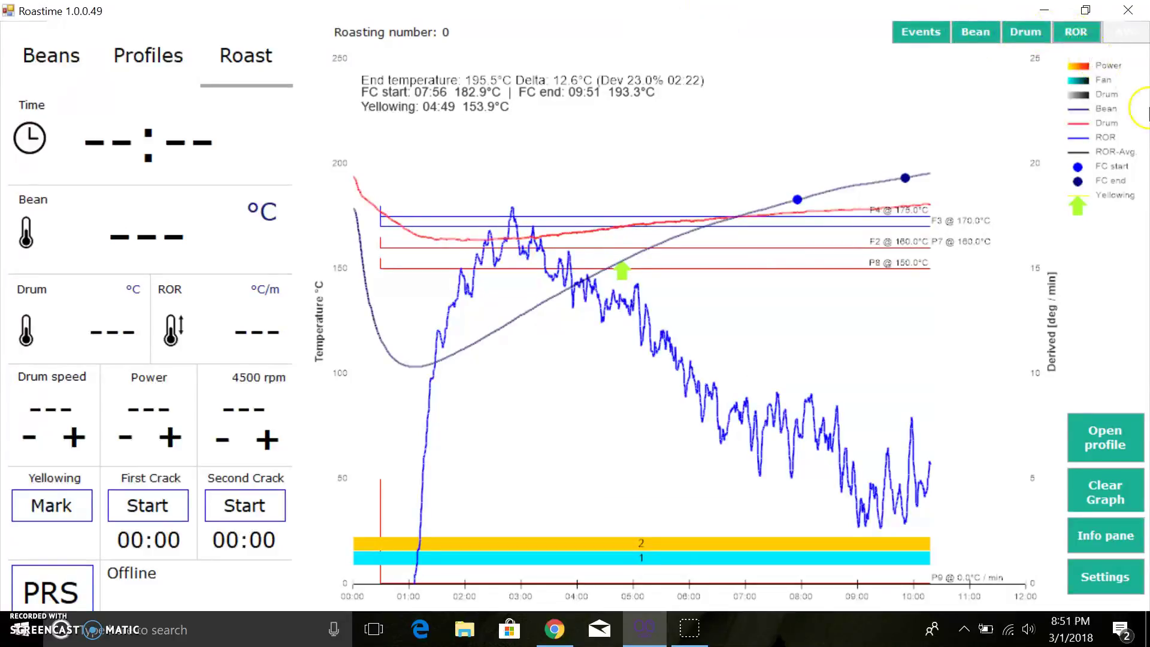